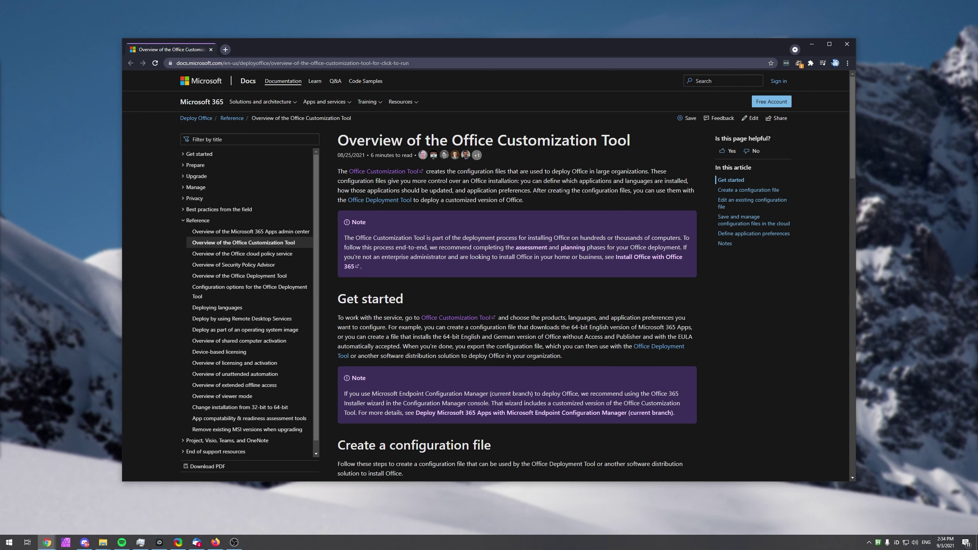
Highlight the 'Office Customization Tool' heading in the Microsoft Docs overview article.
drag(479, 143, 602, 137)
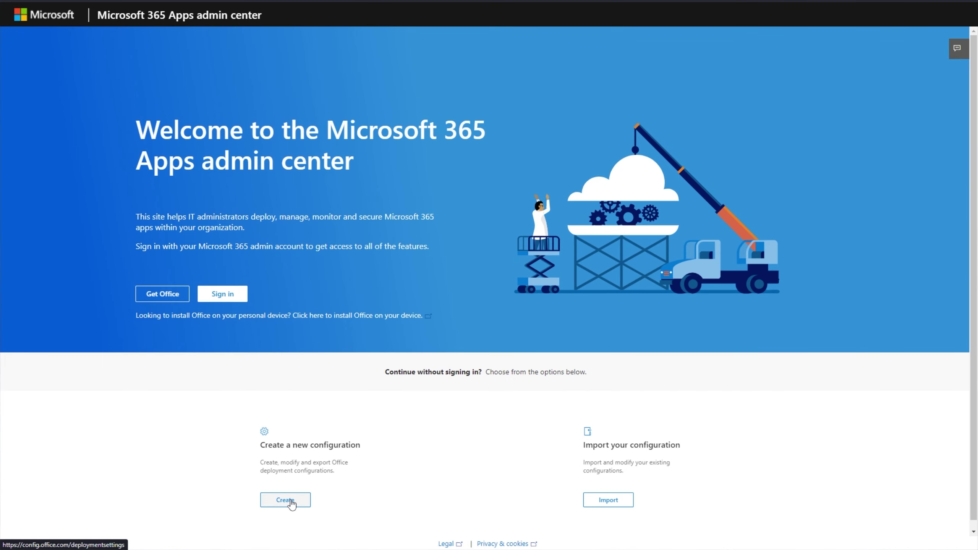
Start a new configuration and choose Microsoft 365 Apps for enterprise as the Office suite.
click(291, 503)
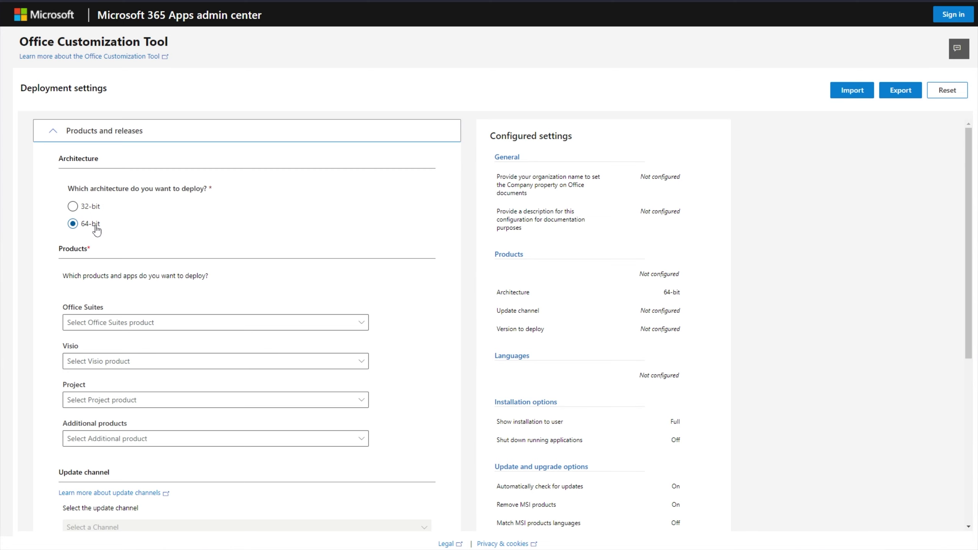
scroll(97, 230, down, 3)
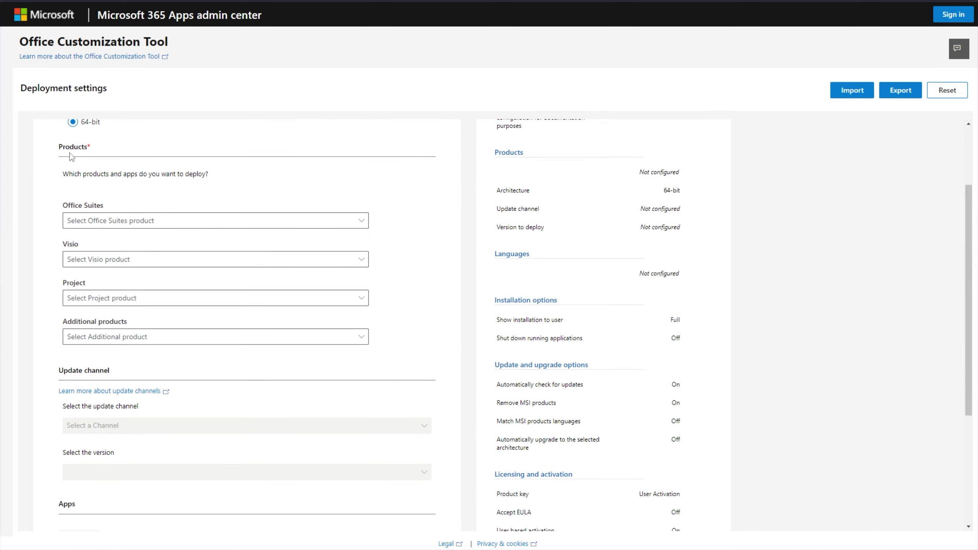
click(190, 226)
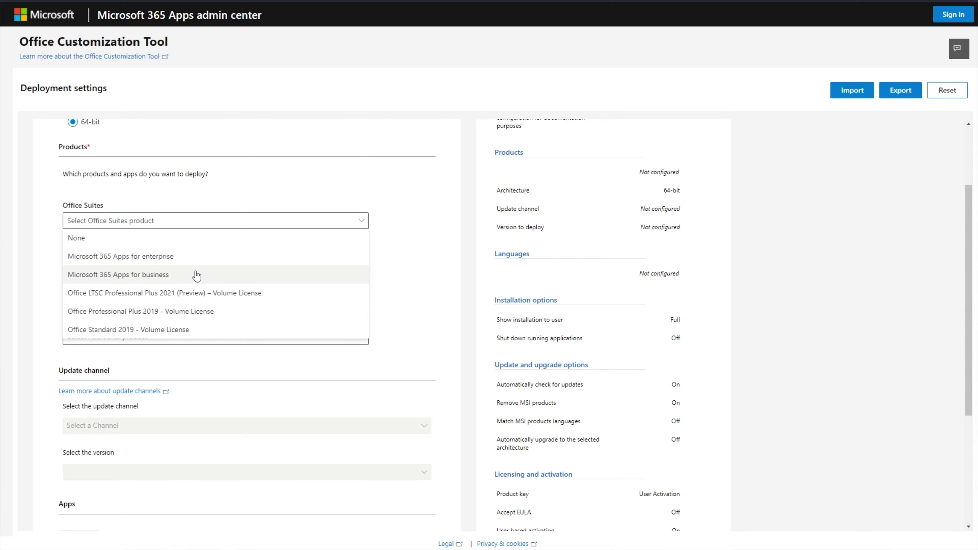
click(159, 274)
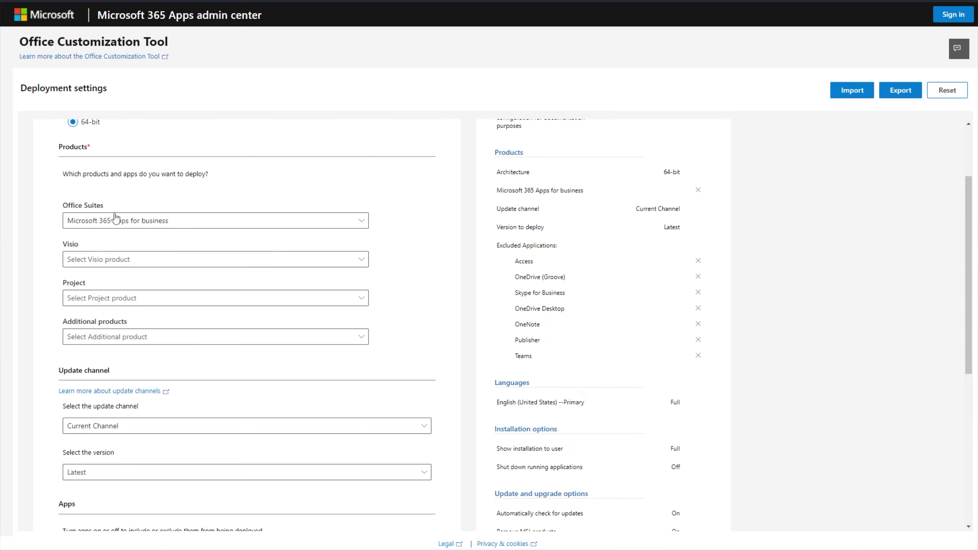
drag(112, 211, 63, 205)
click(191, 228)
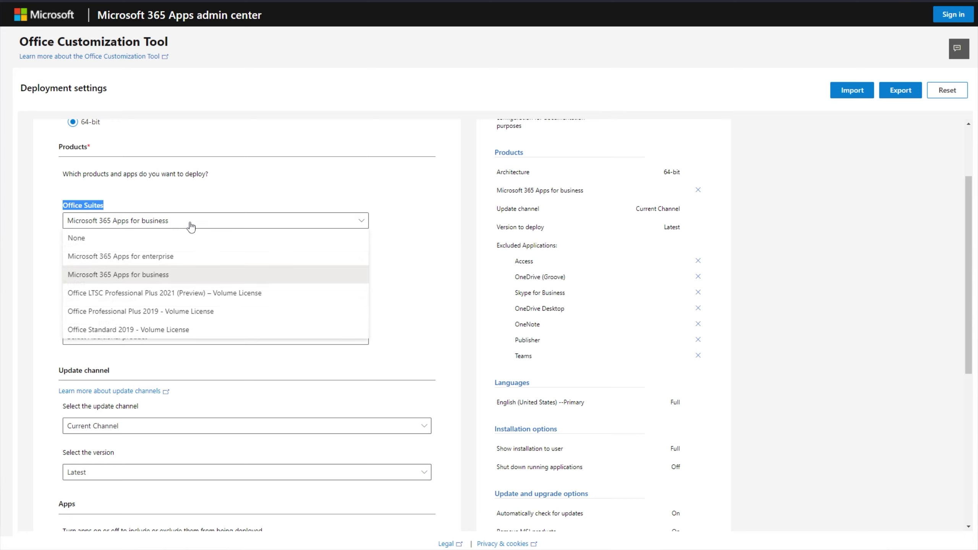
click(133, 263)
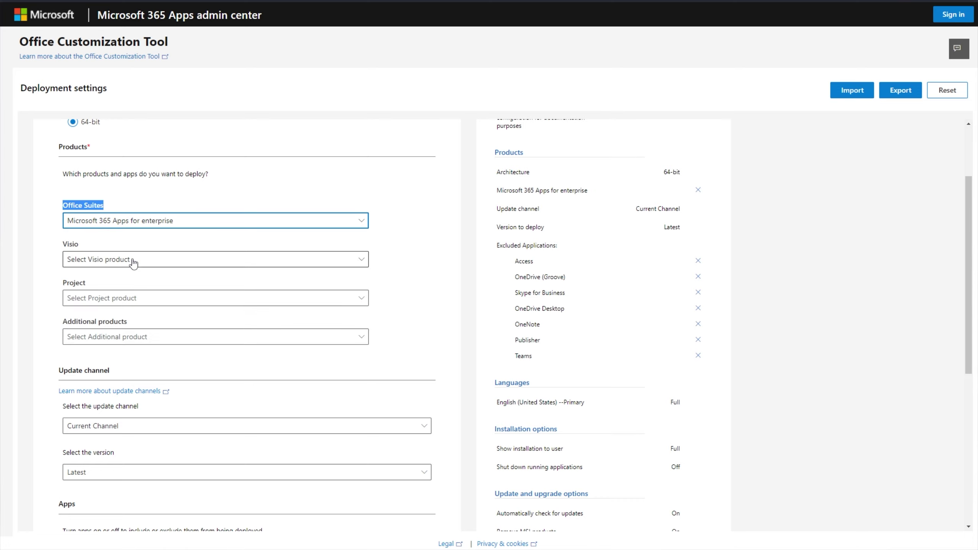
click(216, 226)
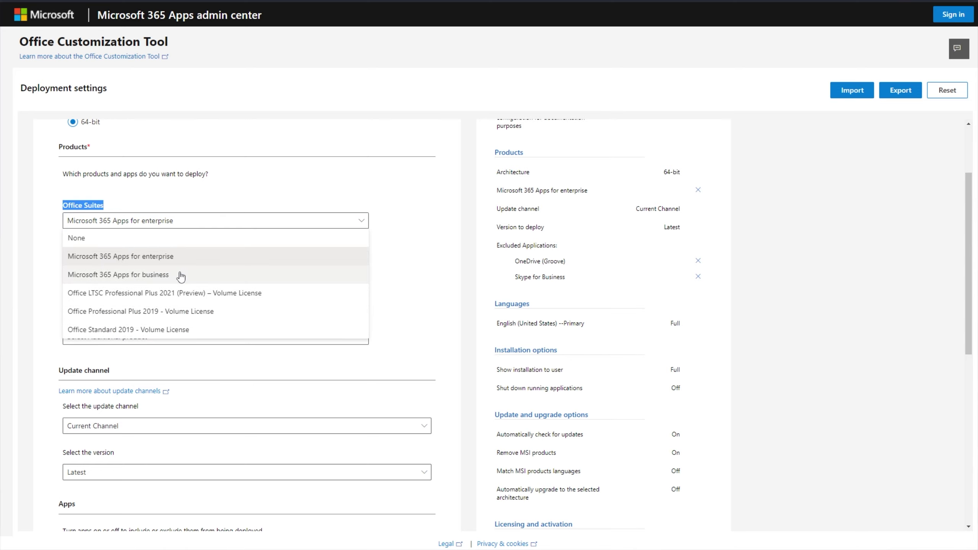
click(203, 219)
Review the Visio, Project and Additional products lists without selecting anything.
click(152, 260)
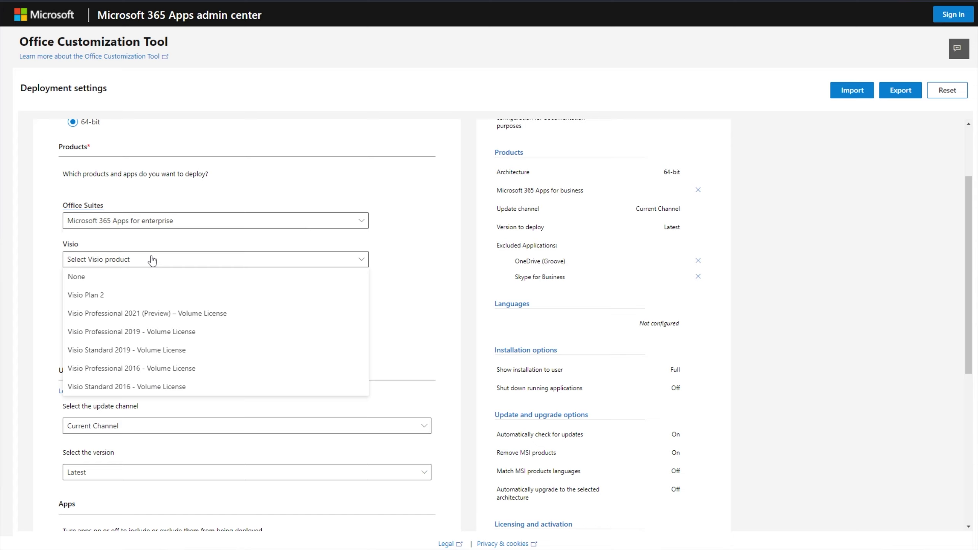
click(152, 260)
click(157, 296)
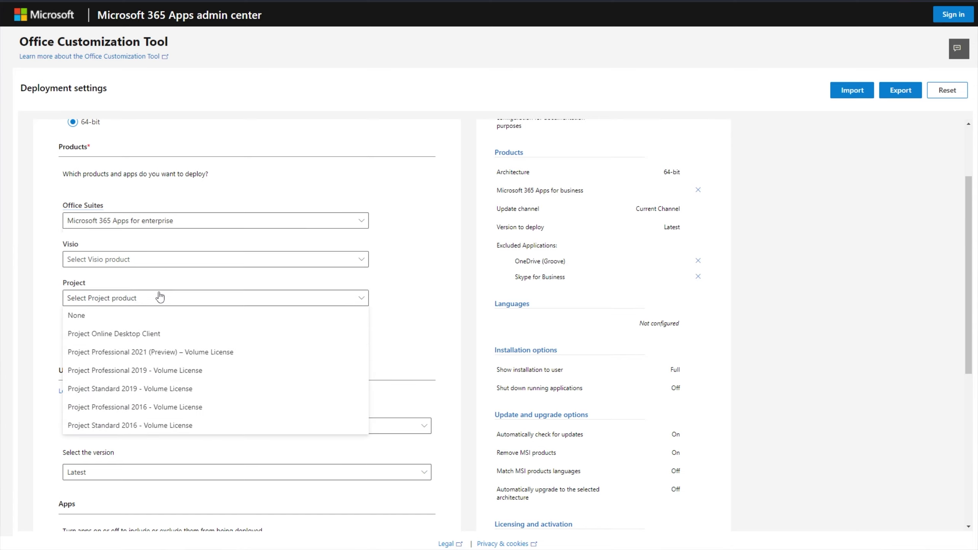
click(160, 299)
click(188, 335)
click(189, 334)
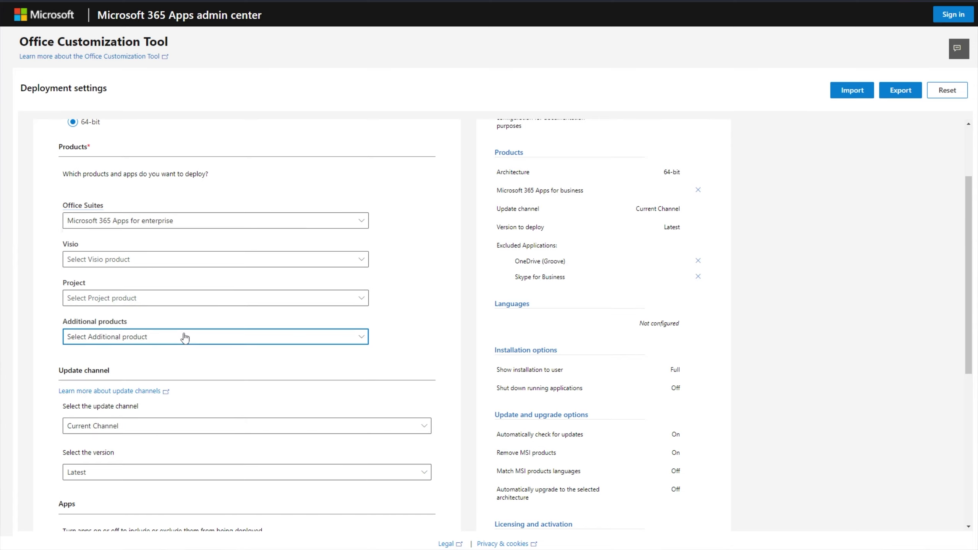
Keep the update channel on Current Channel and the version on Latest.
scroll(189, 334, down, 5)
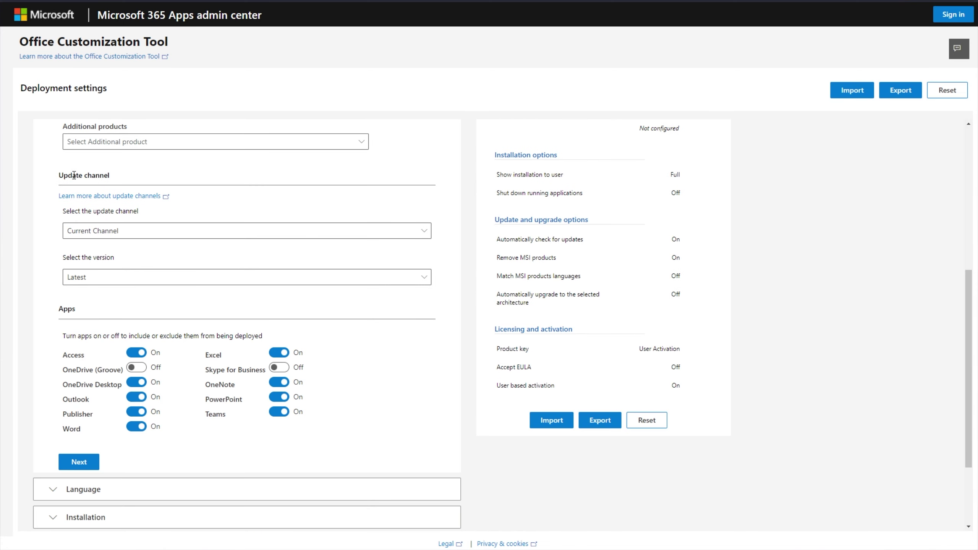
click(165, 233)
click(166, 242)
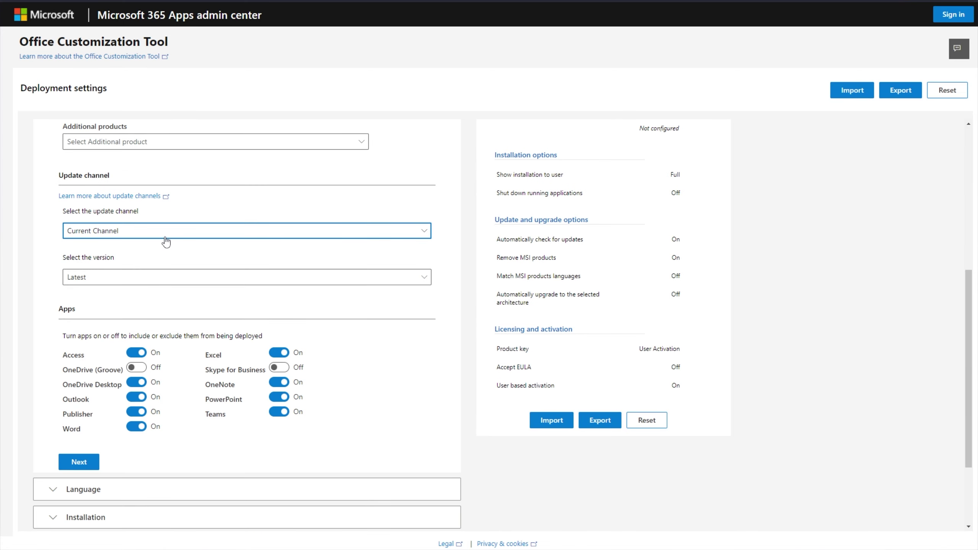
click(135, 233)
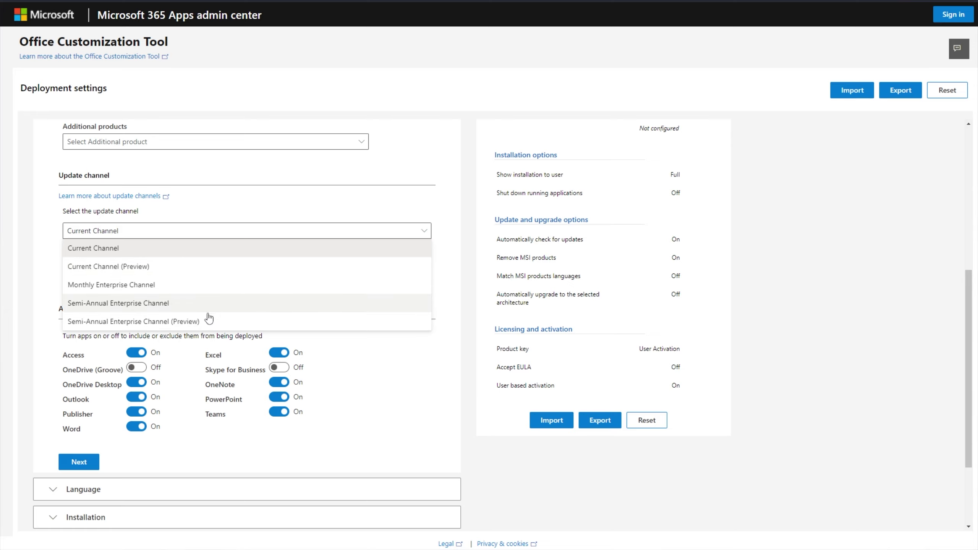
click(231, 233)
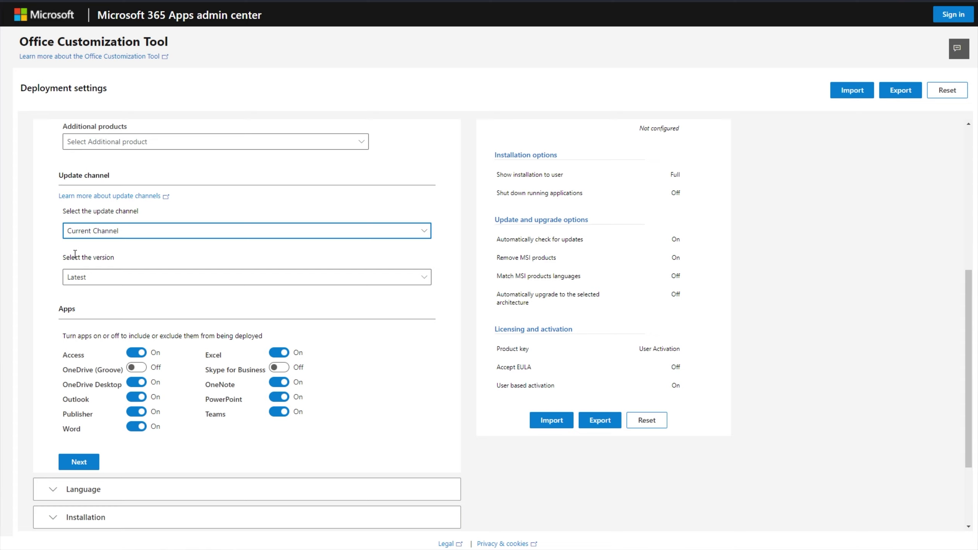
drag(71, 257, 114, 258)
click(124, 278)
click(123, 299)
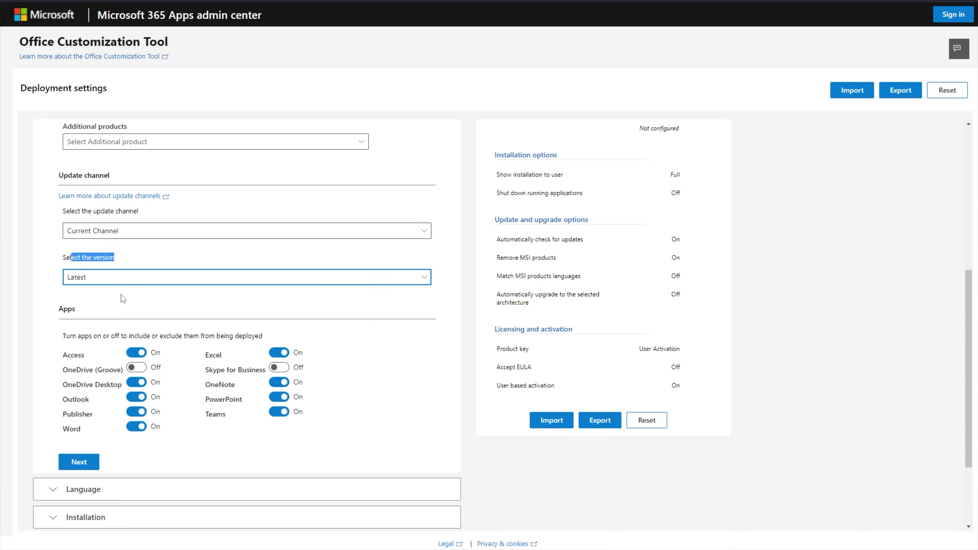
click(63, 316)
Switch off Access, OneDrive Desktop, OneNote, Publisher and Teams.
scroll(63, 316, down, 1)
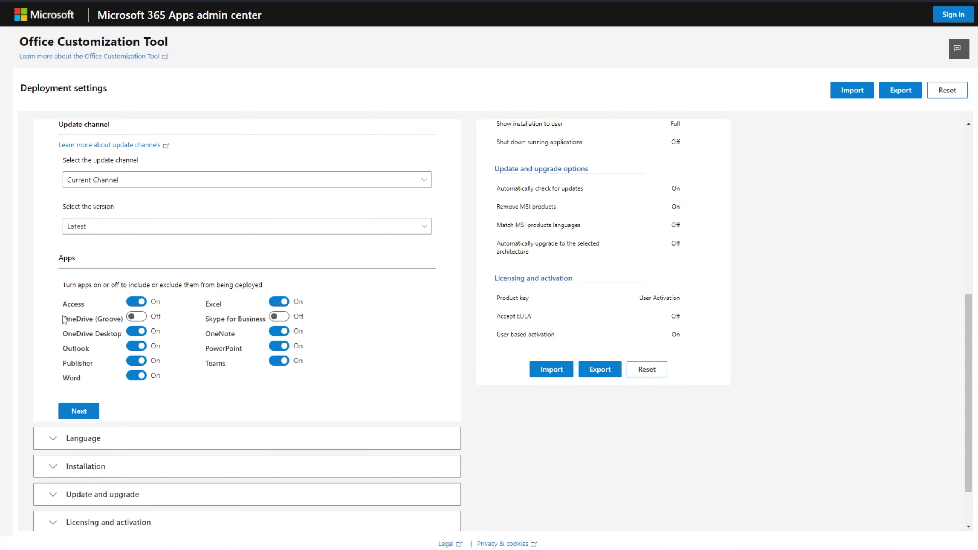
scroll(63, 319, down, 1)
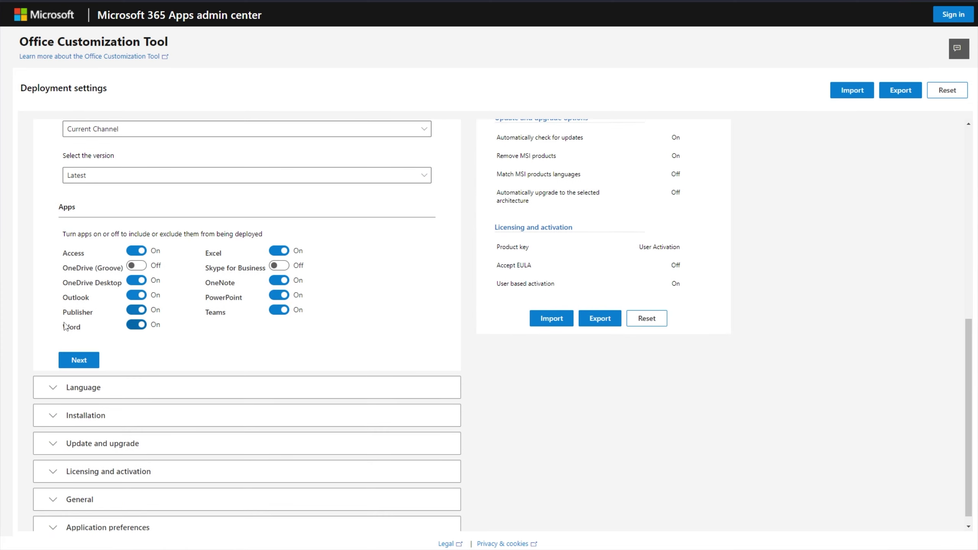
click(142, 255)
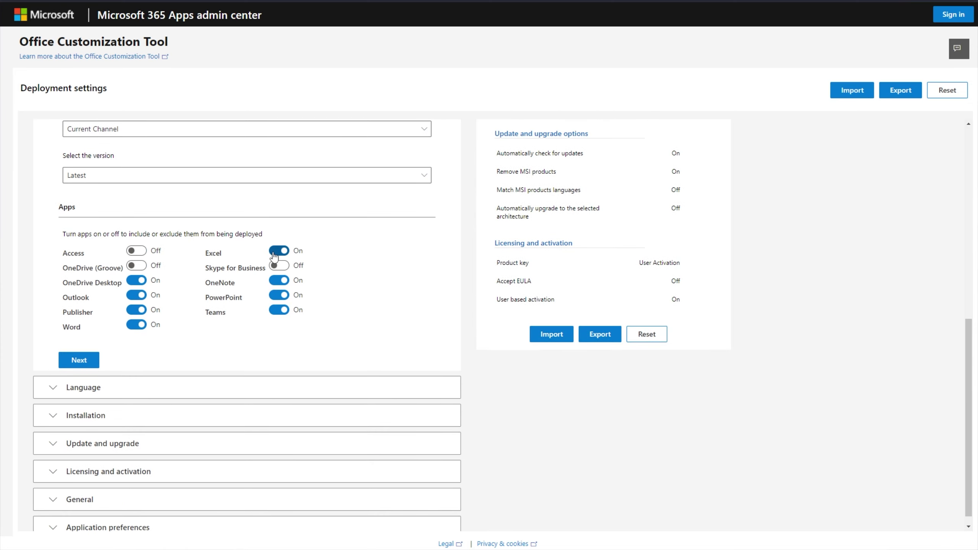
click(137, 280)
click(278, 280)
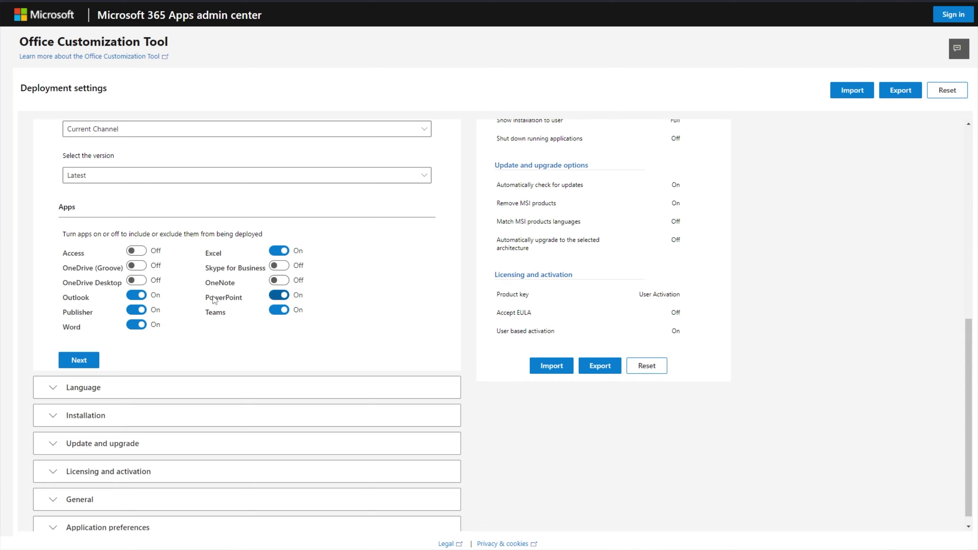
click(136, 312)
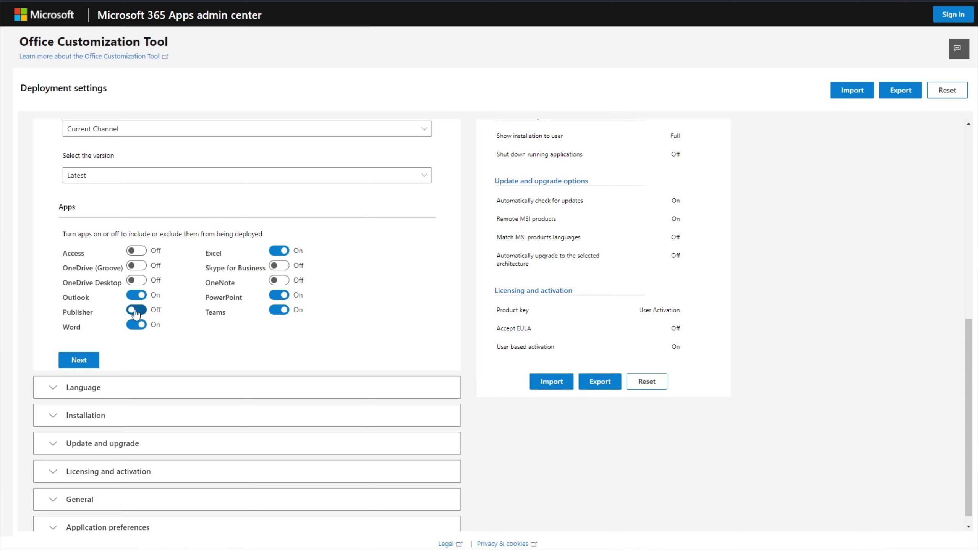
click(274, 314)
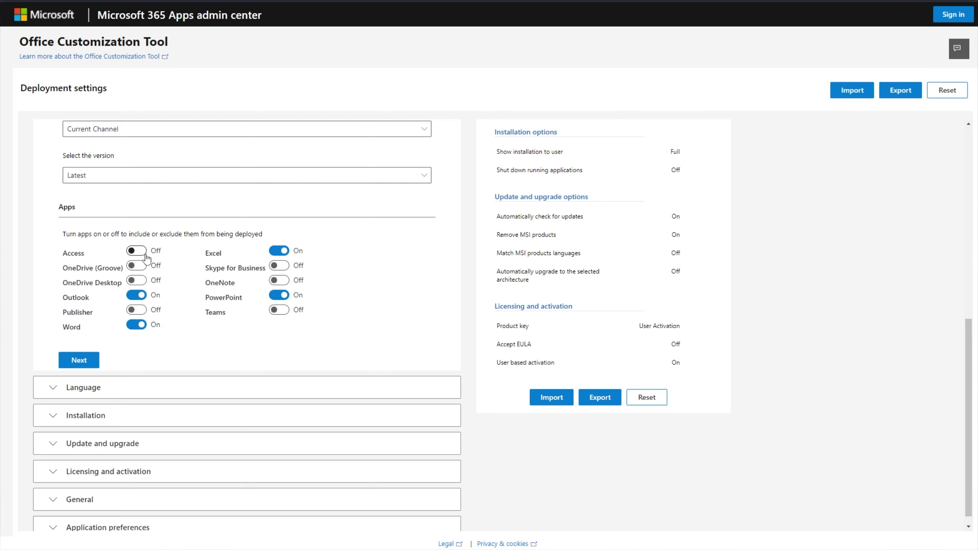
Set English (United States) as the primary language and review the installation options.
click(81, 359)
click(169, 231)
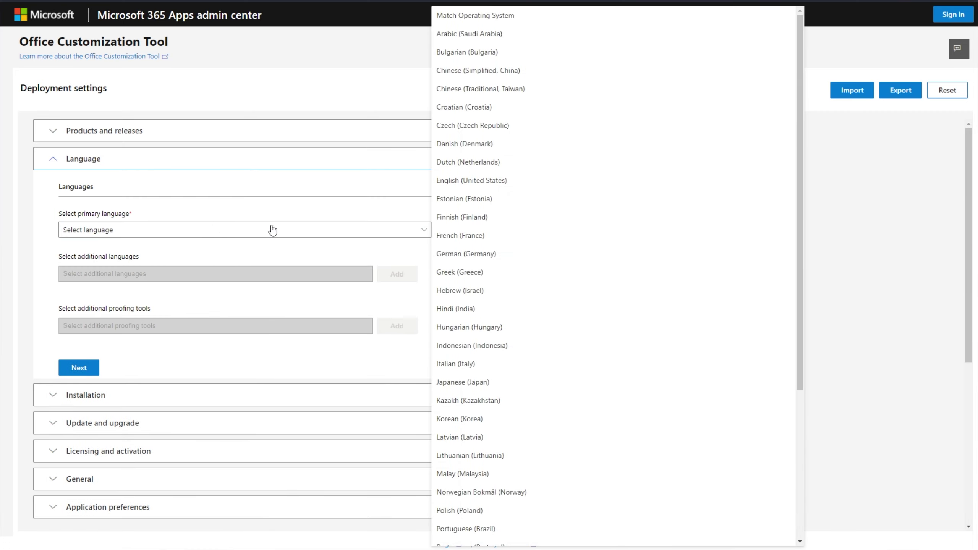
click(471, 180)
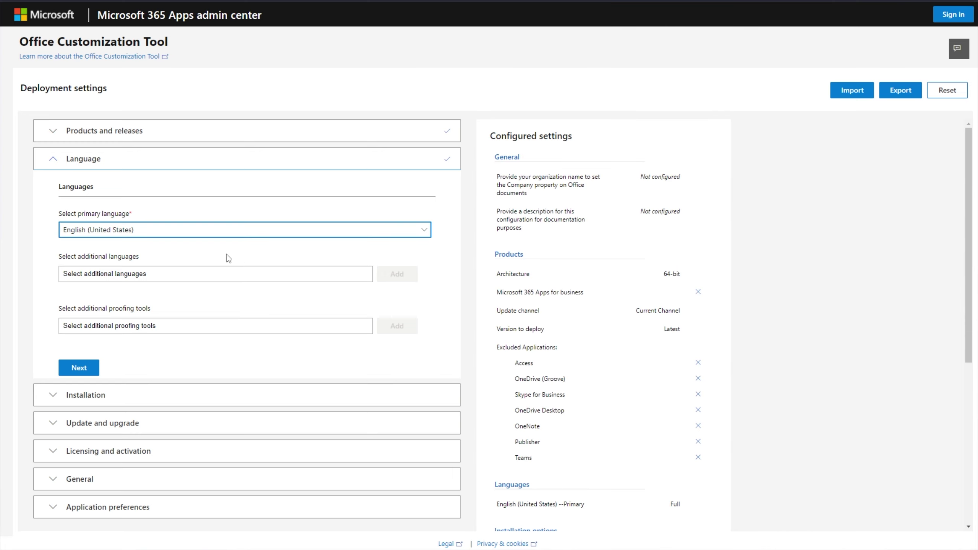
click(80, 368)
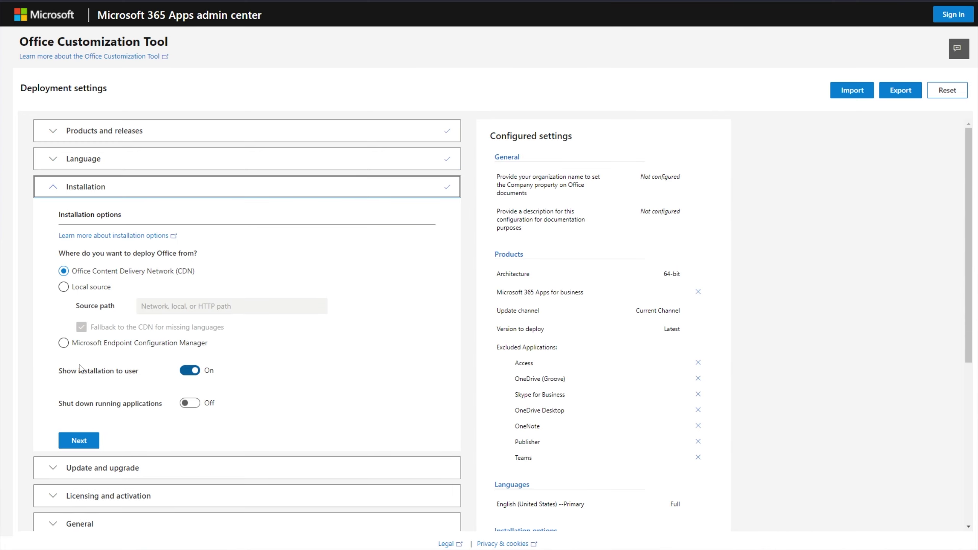
drag(205, 254, 61, 257)
click(62, 257)
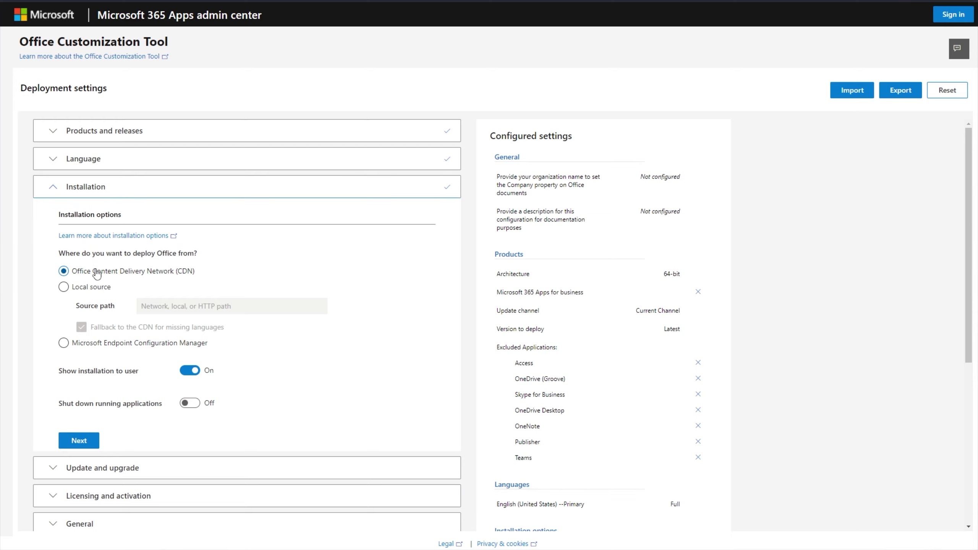
Turn on 'Automatically accept the EULA' under Licensing and activation, then advance to Application preferences.
click(87, 443)
scroll(86, 393, down, 2)
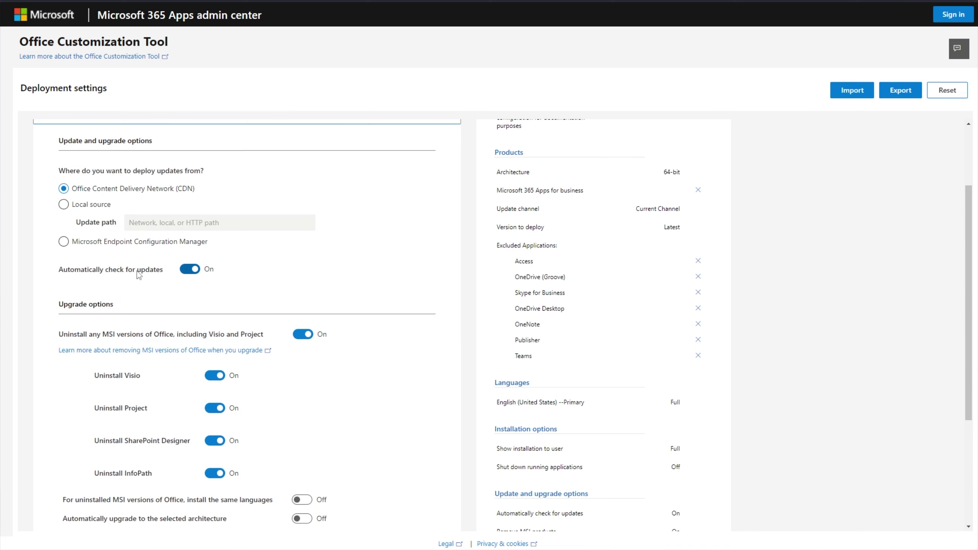
scroll(135, 263, down, 2)
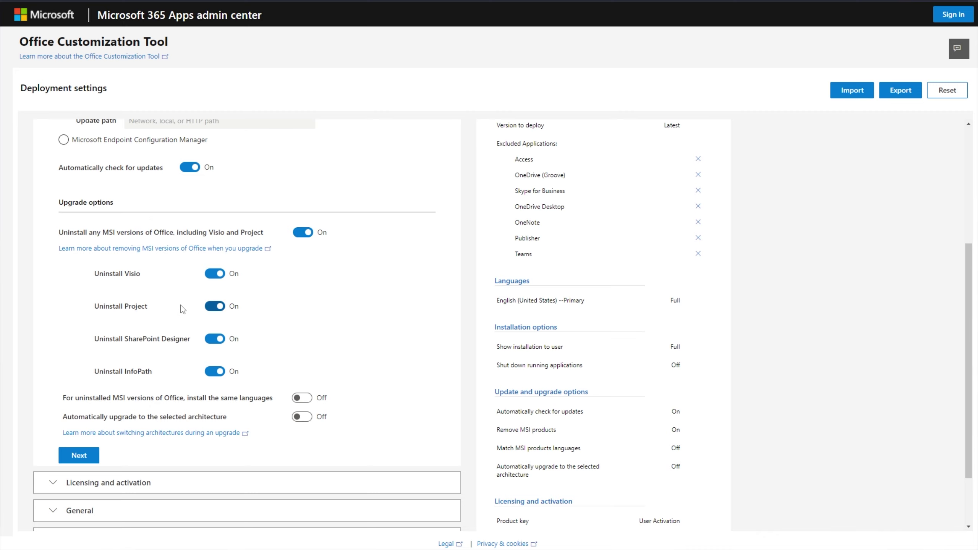
click(79, 455)
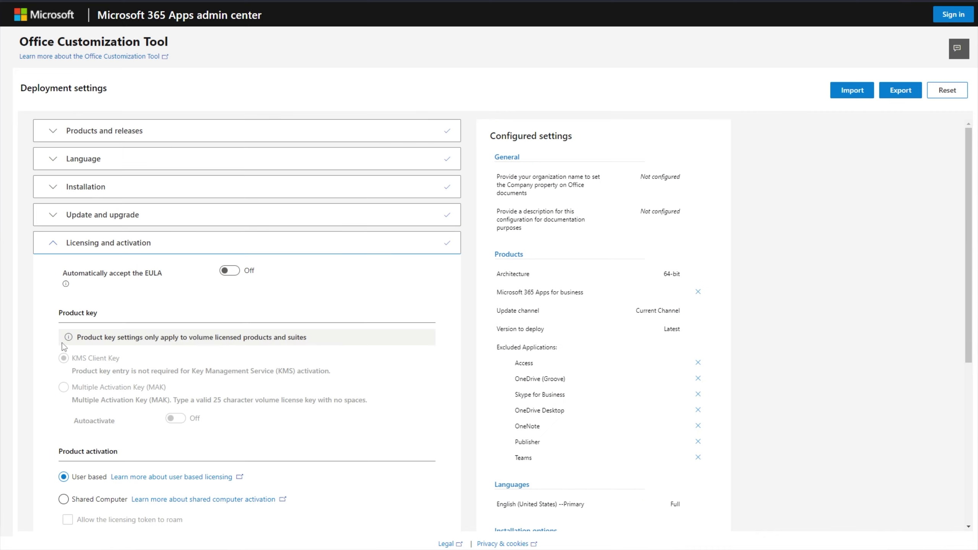
click(234, 170)
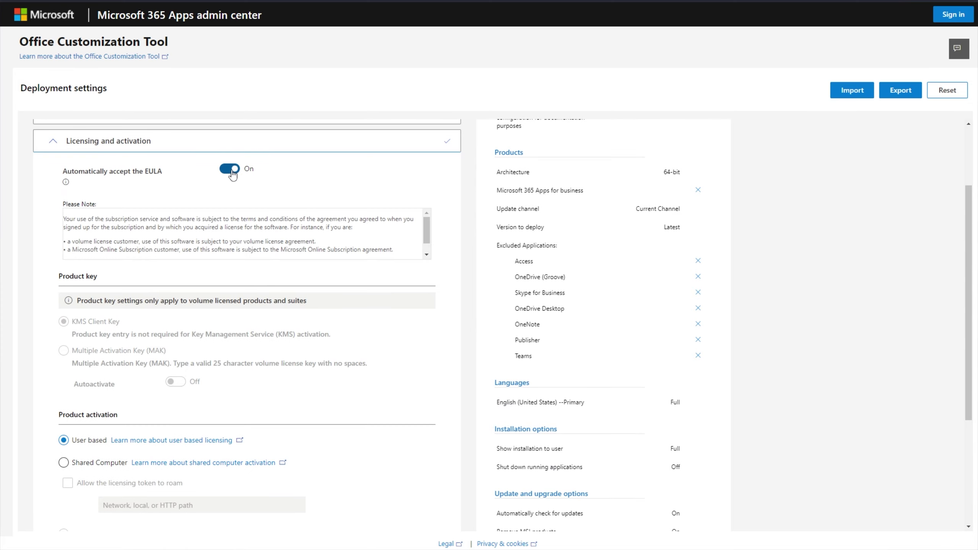
scroll(232, 174, down, 5)
click(81, 385)
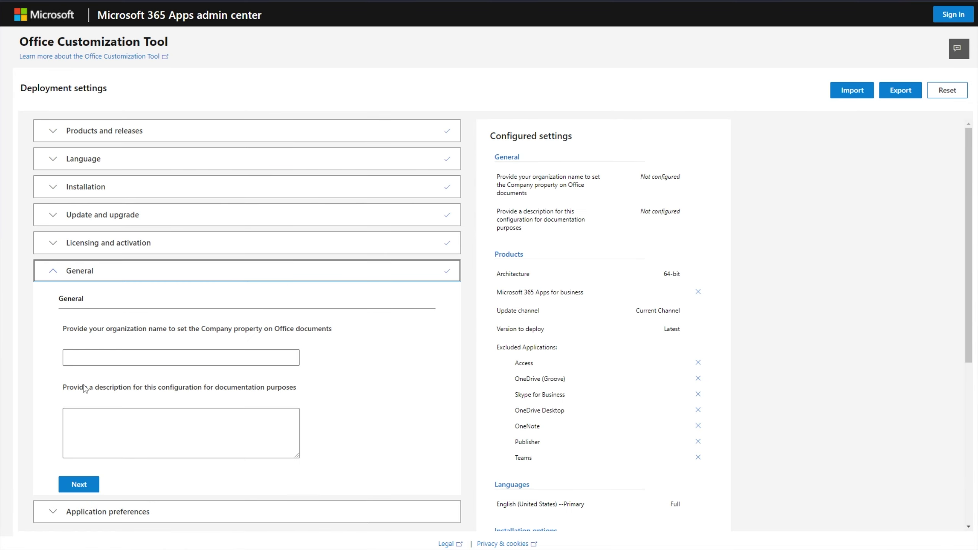
scroll(207, 340, down, 3)
click(87, 383)
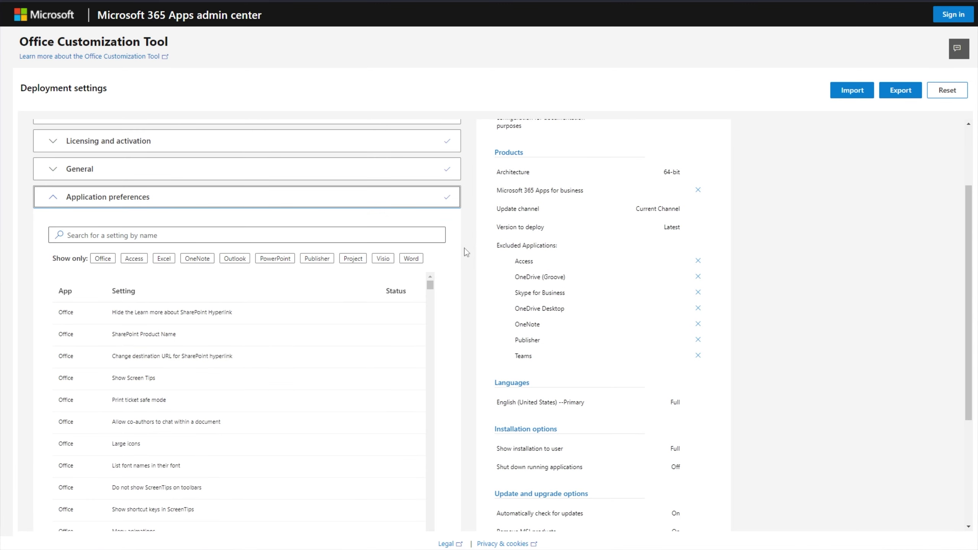
Inspect the Large icons preference choices and close it unchanged.
scroll(464, 248, down, 1)
scroll(428, 262, down, 1)
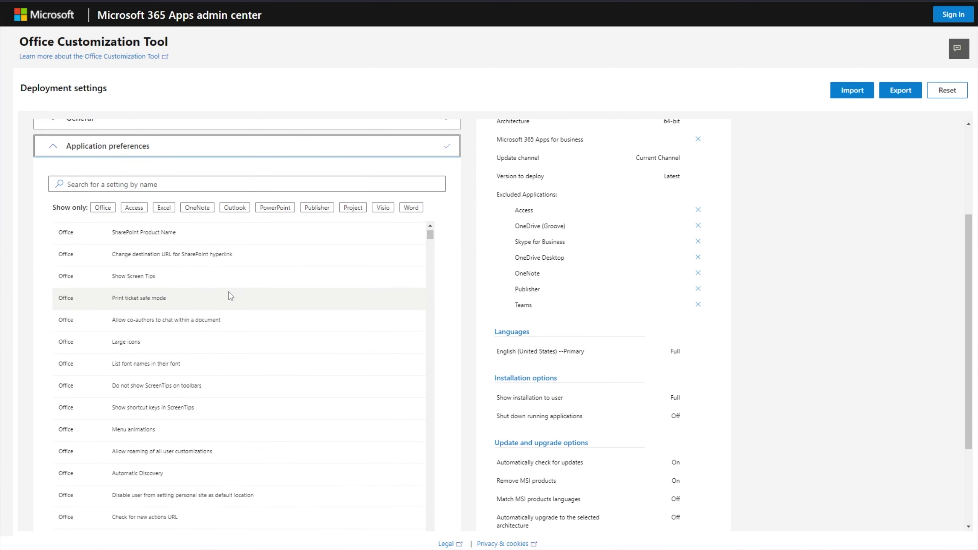
scroll(141, 301, up, 2)
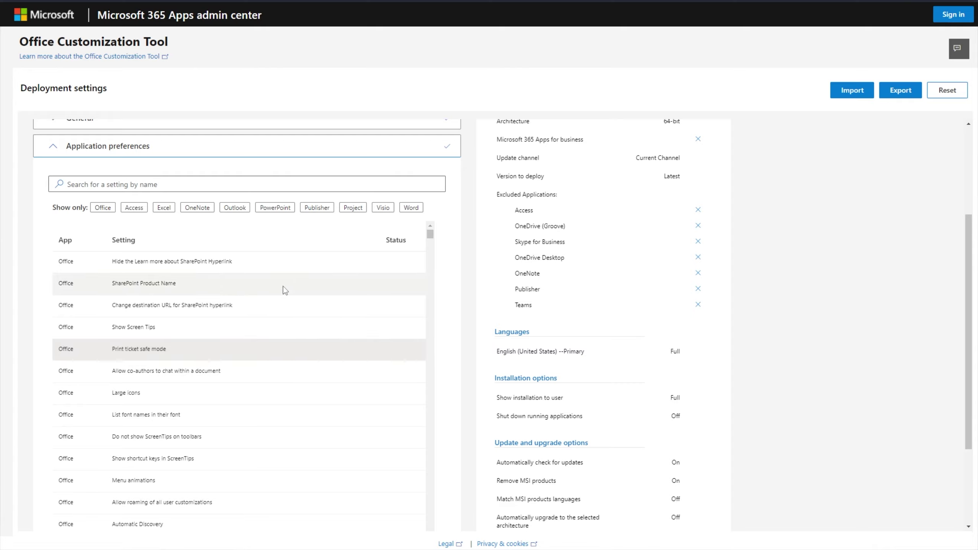
click(157, 387)
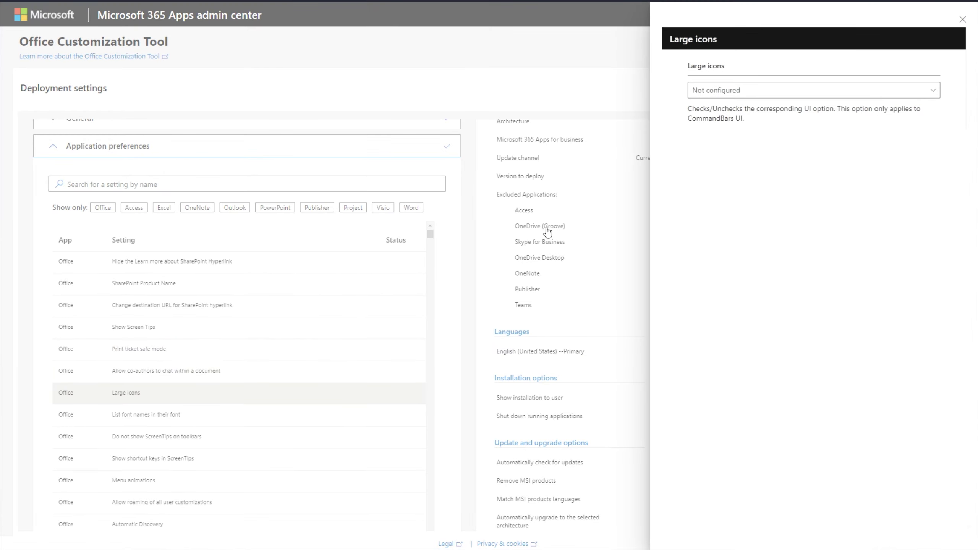
click(710, 94)
click(356, 185)
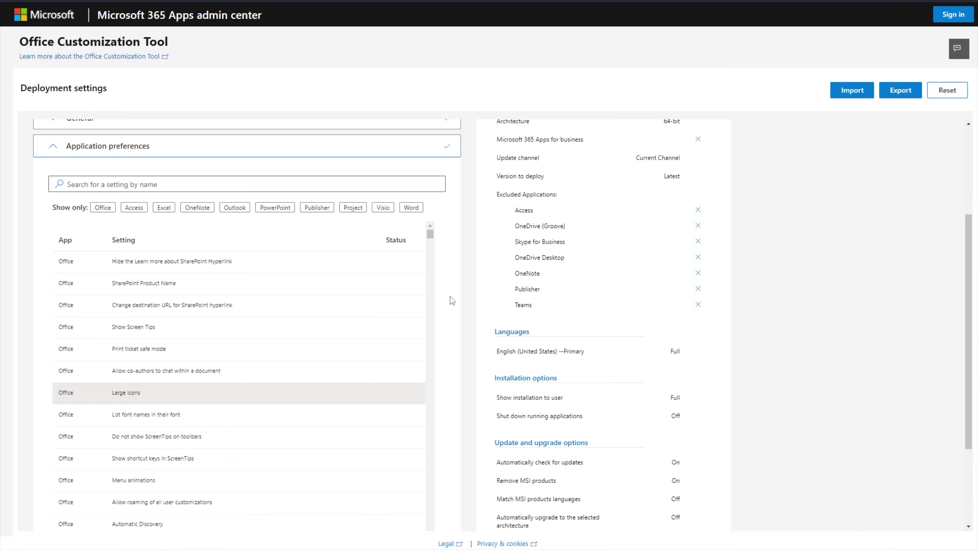
Scroll to the bottom of the preferences list and finish the configuration.
scroll(447, 297, down, 2)
scroll(406, 293, down, 15)
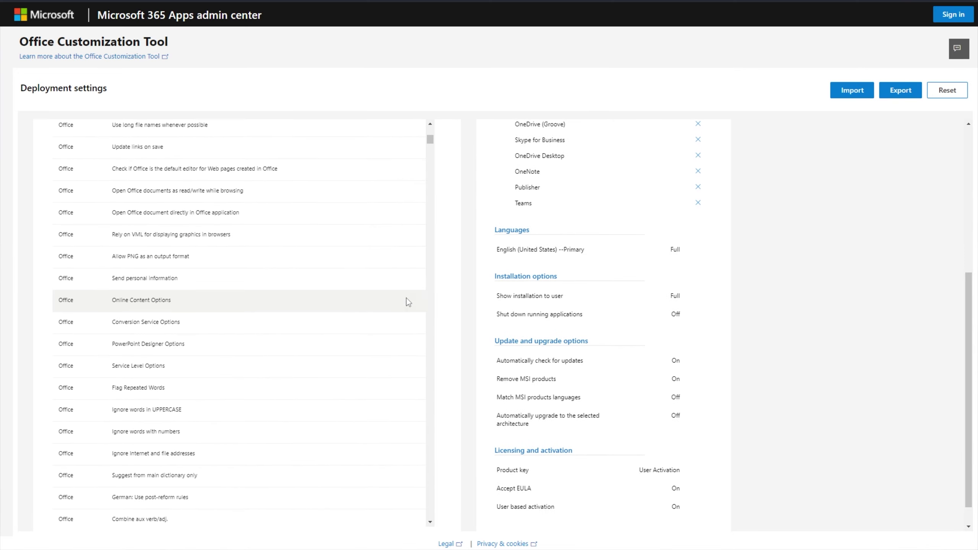
scroll(407, 298, down, 3)
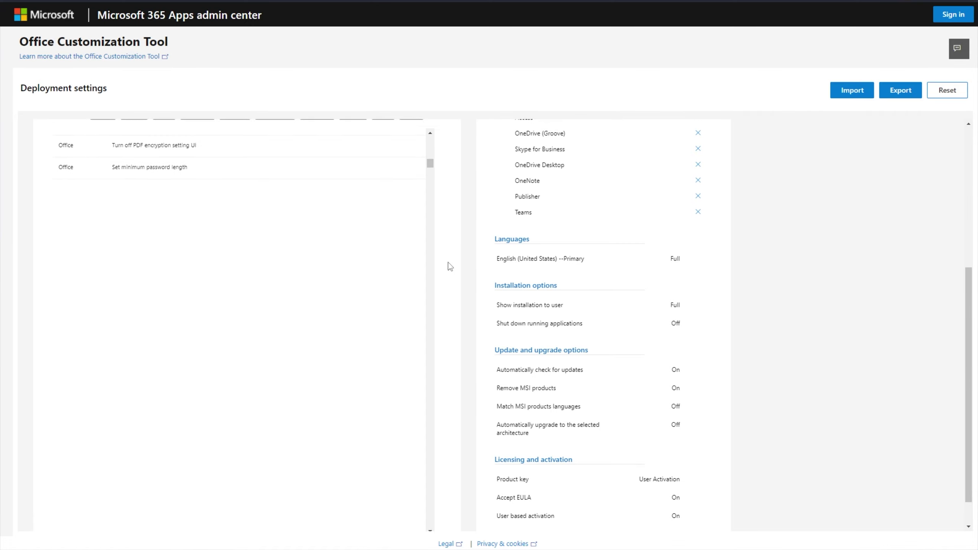
scroll(381, 270, down, 5)
scroll(505, 328, down, 1)
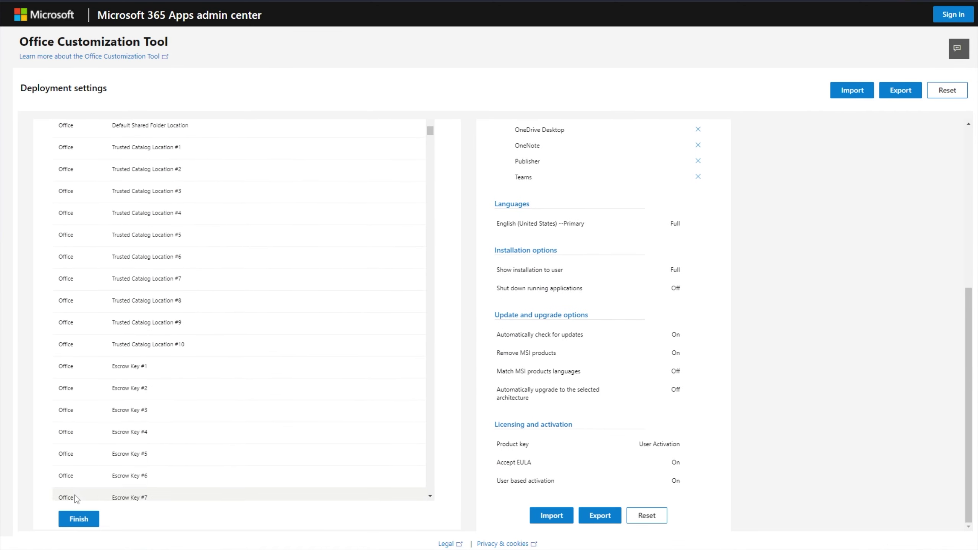
click(80, 522)
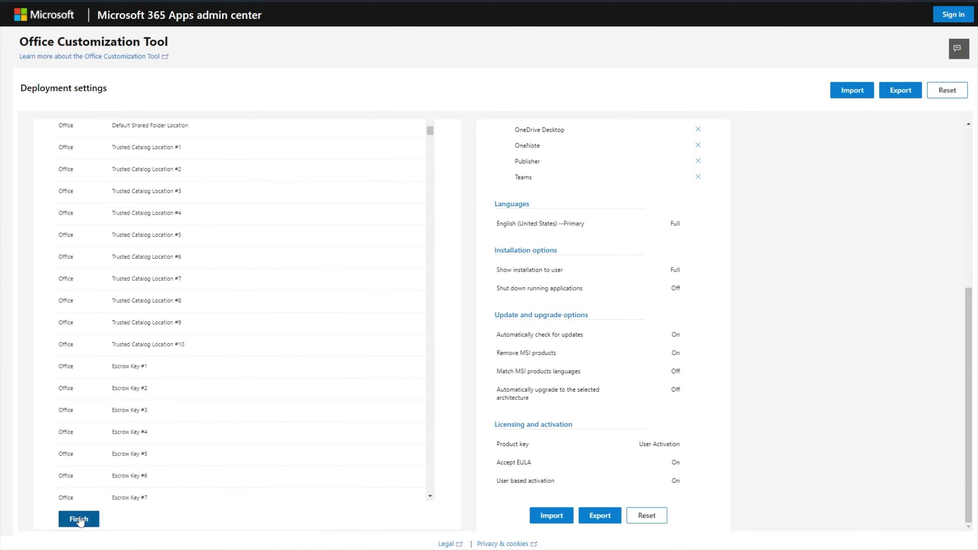
scroll(334, 378, up, 8)
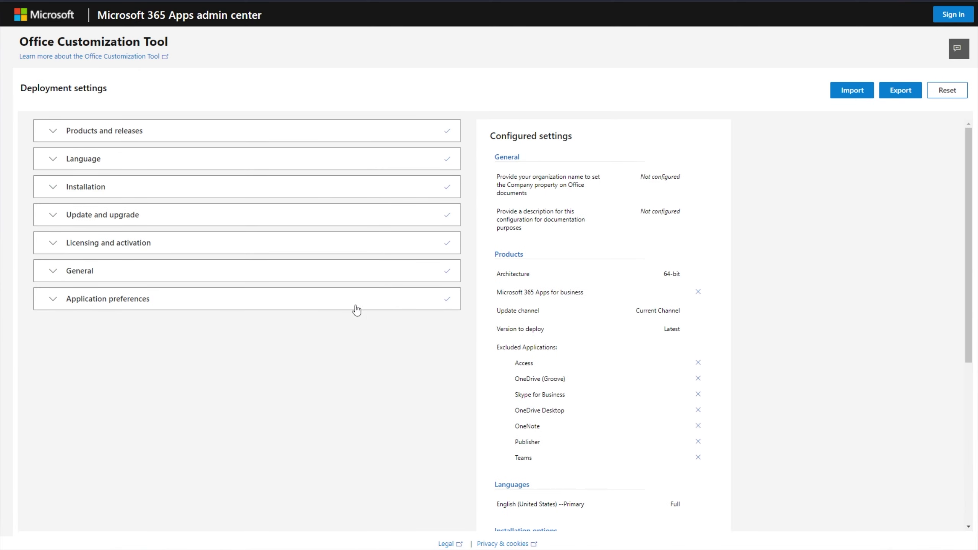
Export with Keep Current Settings, accept the terms, and save as Configuration.xml.
drag(496, 136, 579, 141)
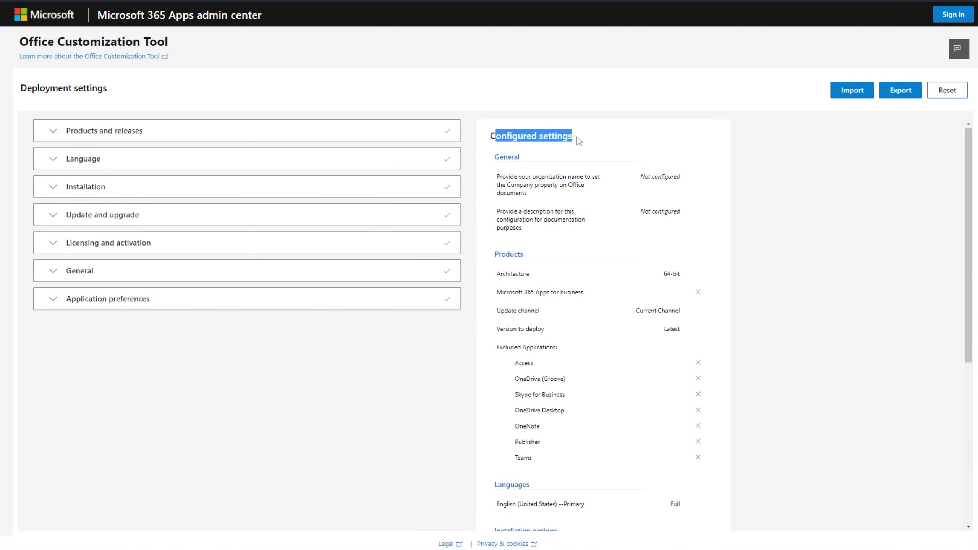
scroll(539, 225, down, 6)
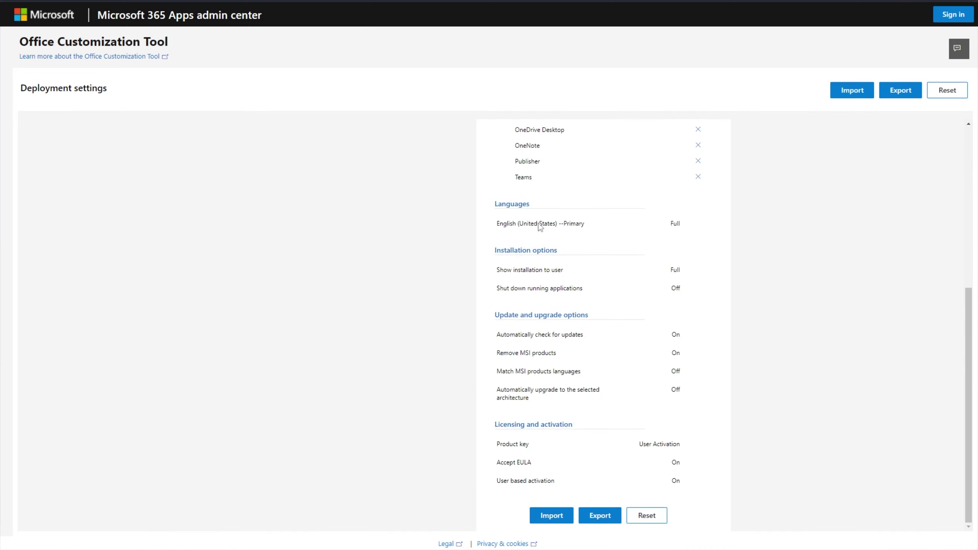
click(597, 517)
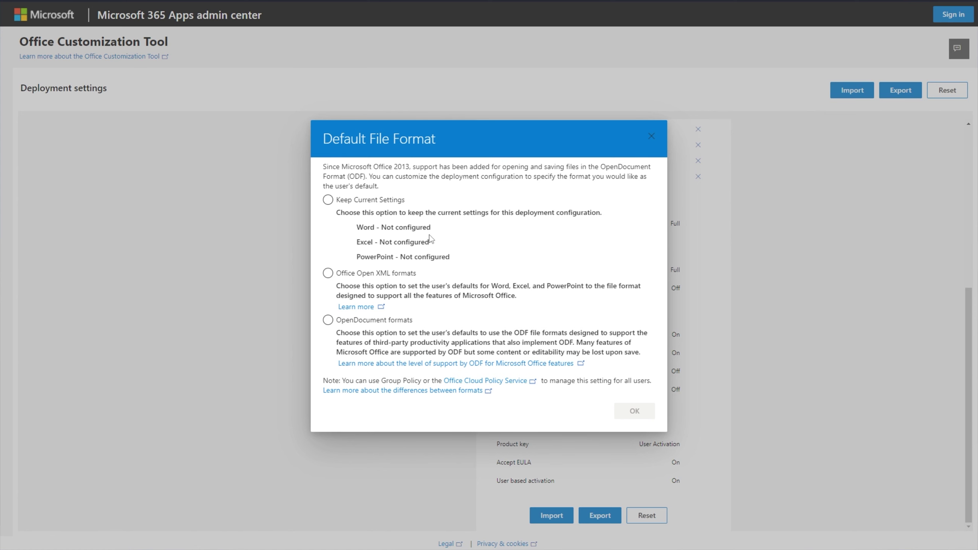
click(389, 201)
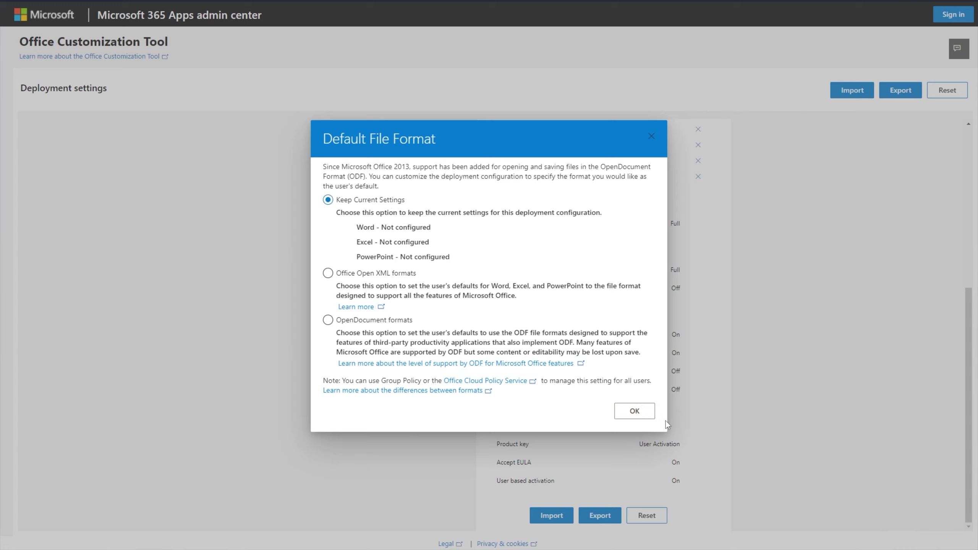
click(635, 411)
click(524, 309)
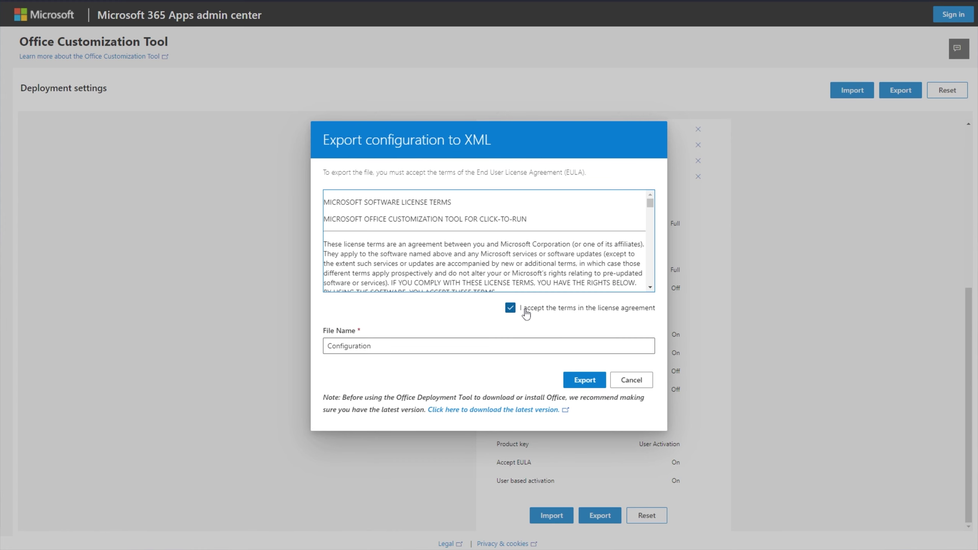
click(573, 383)
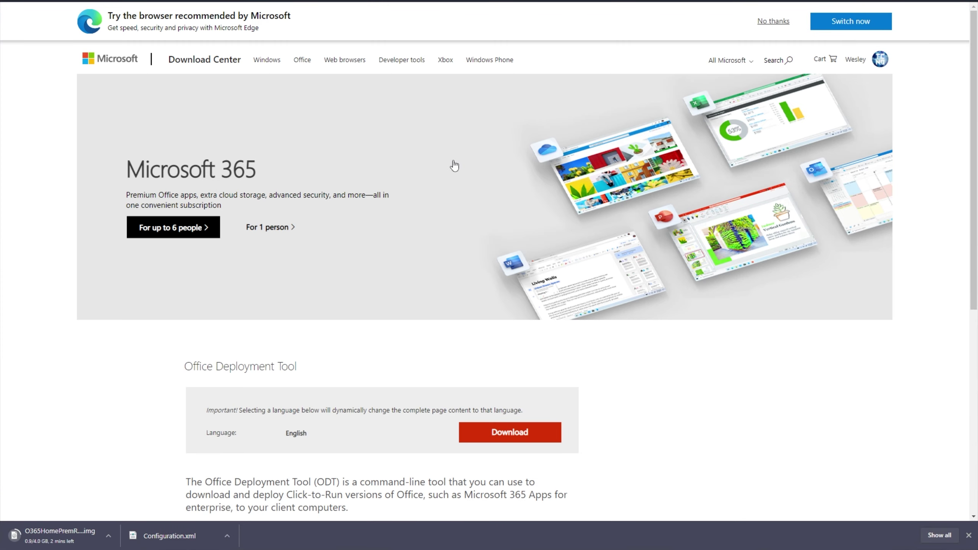
Download and run the Office Deployment Tool, accepting its licence terms.
scroll(454, 166, down, 4)
click(507, 280)
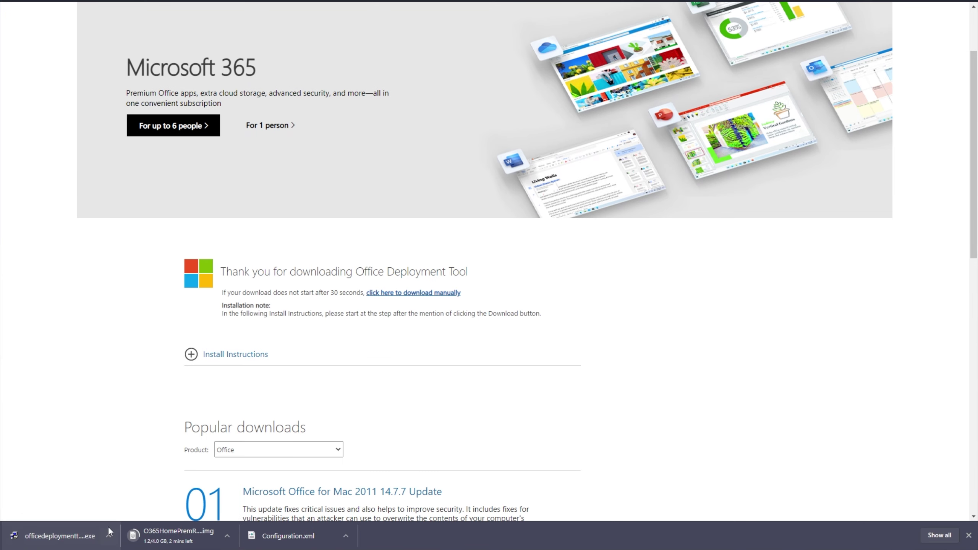
click(68, 542)
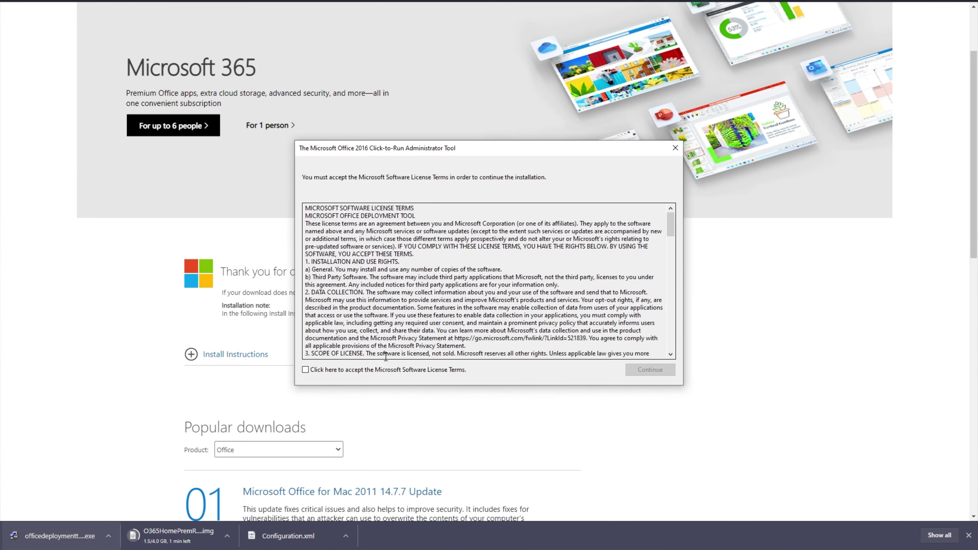
click(402, 370)
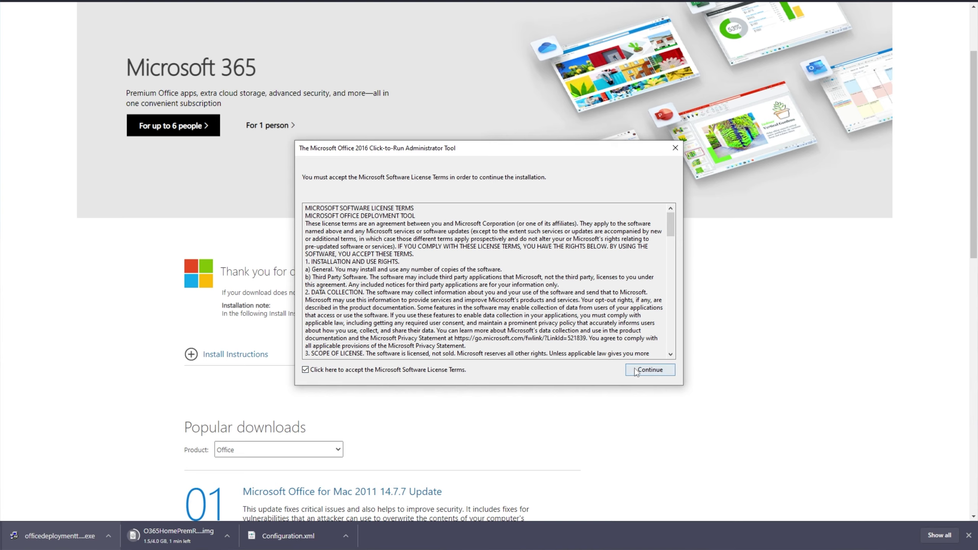
click(632, 369)
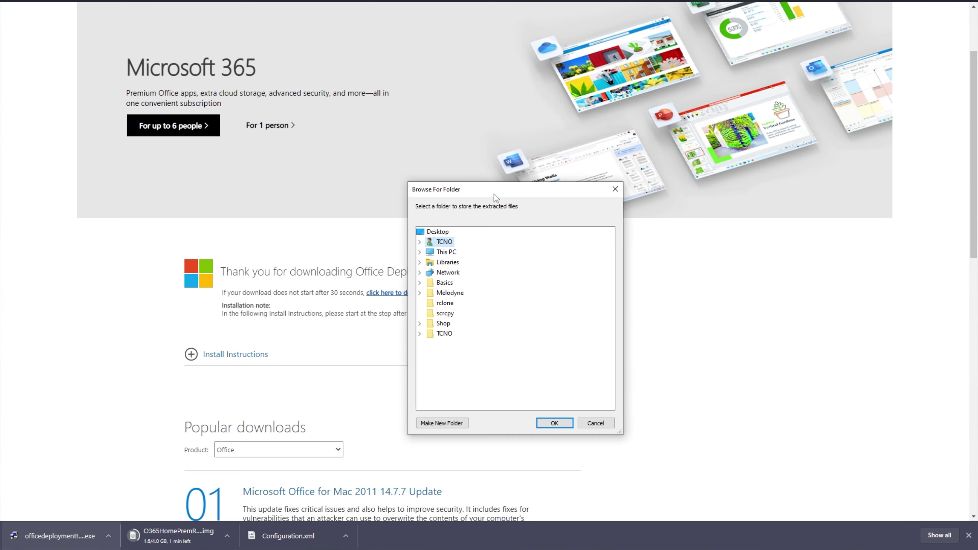
Extract the files into a new Desktop folder named temp and dismiss the success message.
drag(494, 194, 491, 190)
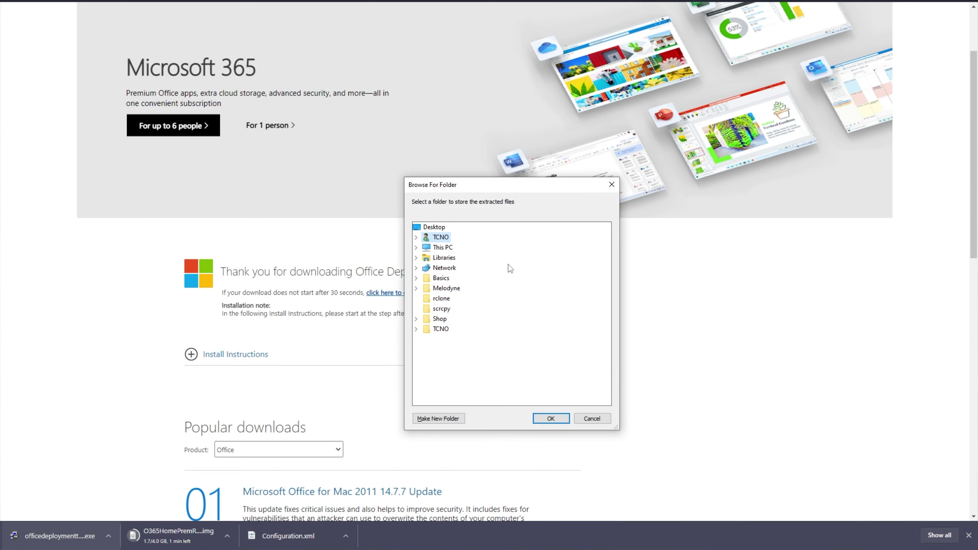
drag(458, 195, 431, 181)
click(407, 211)
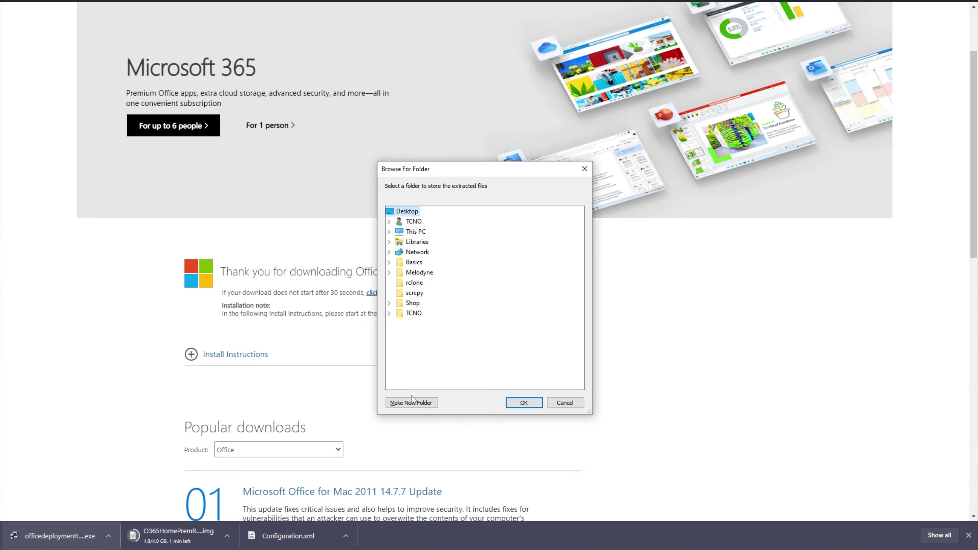
click(410, 403)
text(temp)
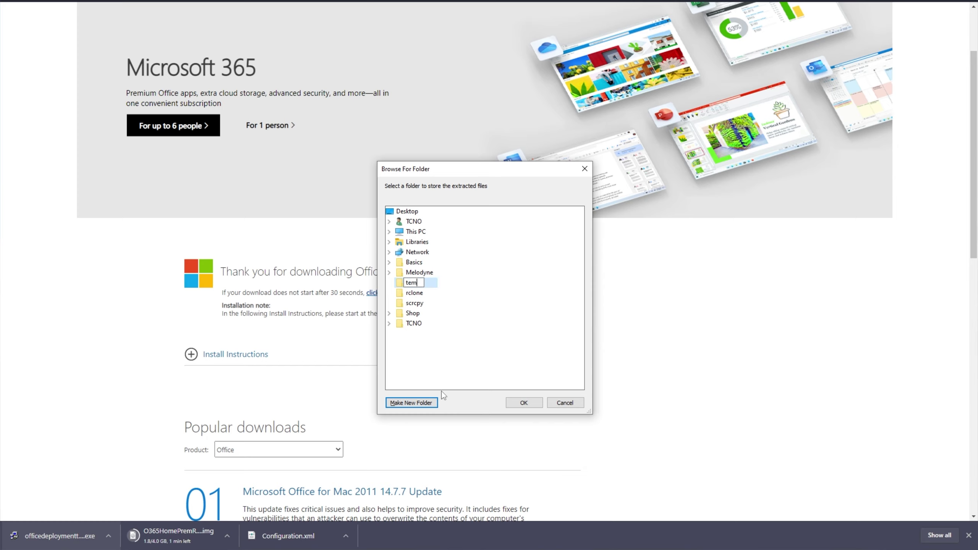
key(Return)
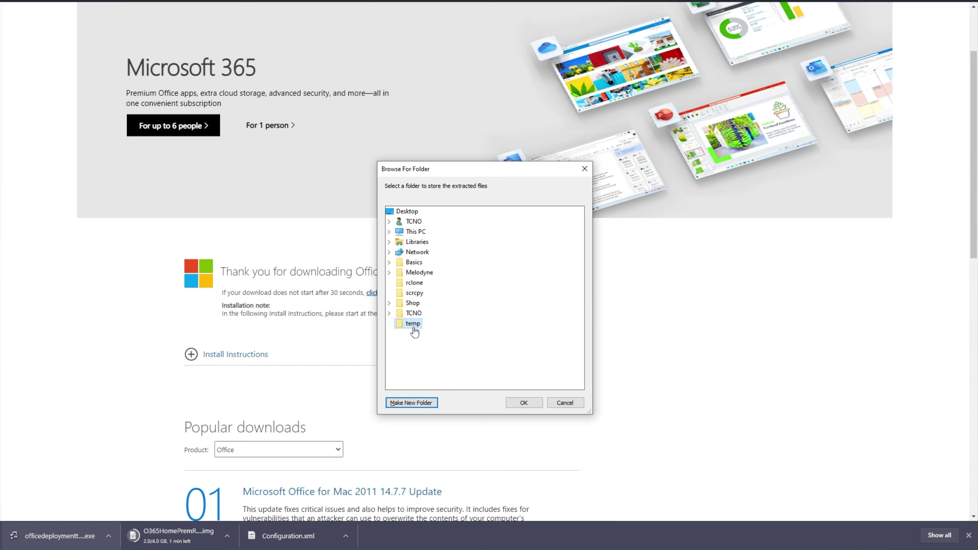
click(524, 403)
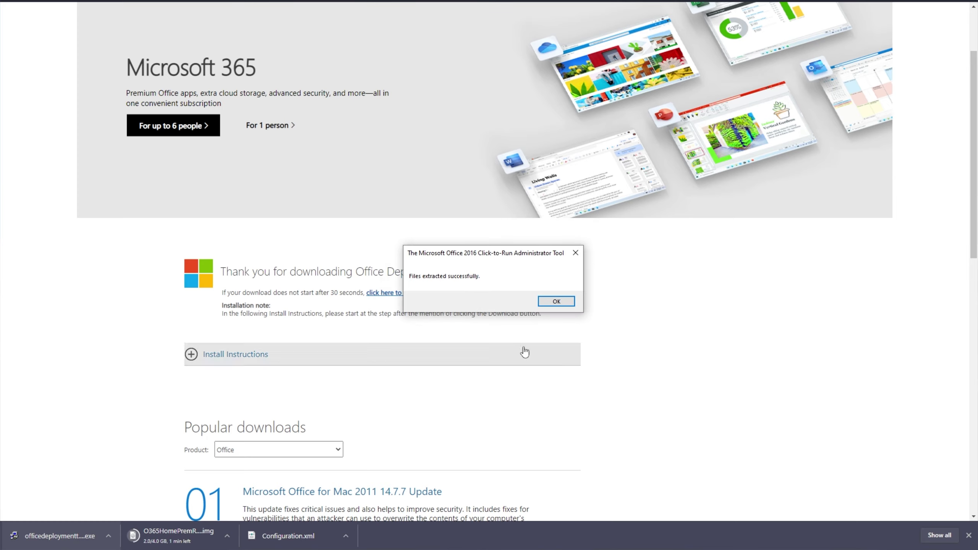
click(566, 304)
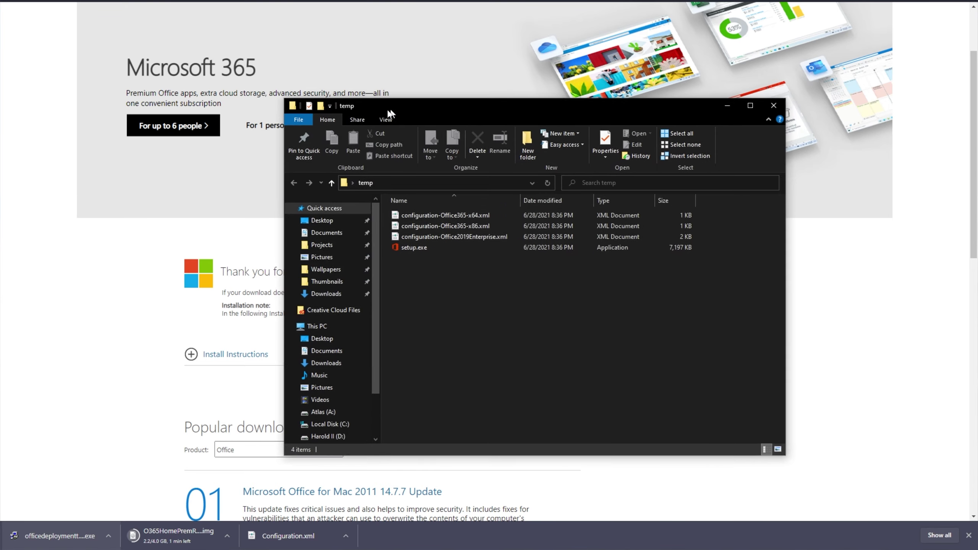
Show Configuration.xml in the temp folder beside setup.exe and open it with Edit.
drag(389, 111, 343, 108)
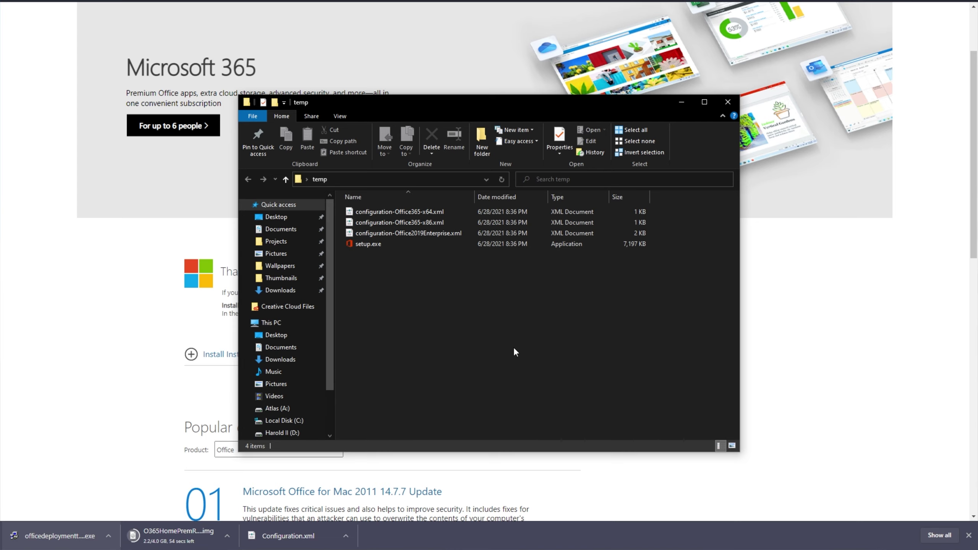
click(466, 246)
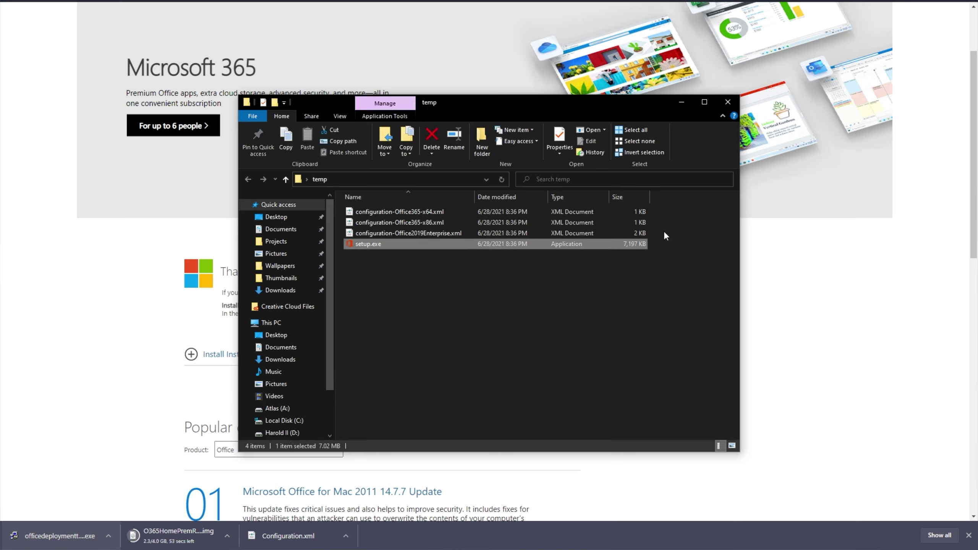
drag(663, 232, 620, 207)
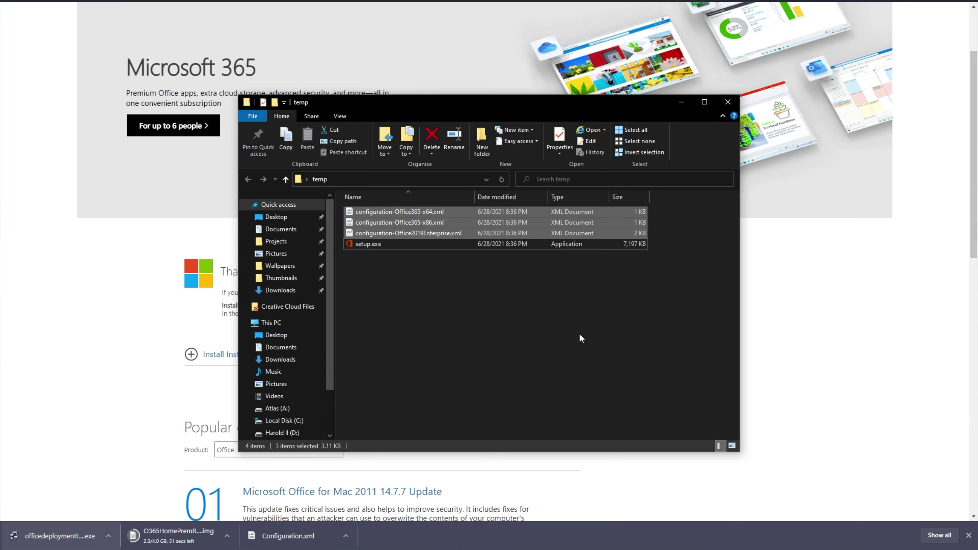
click(275, 537)
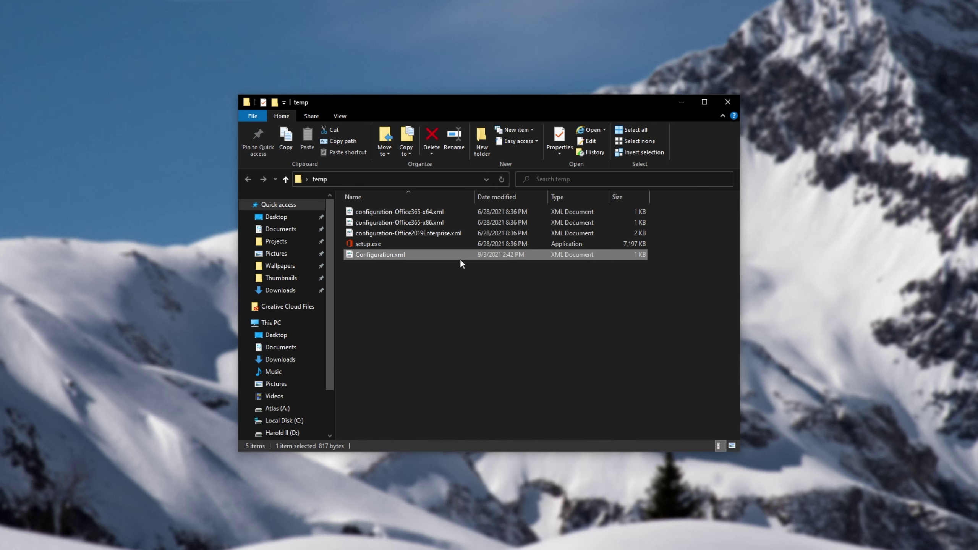
right_click(460, 259)
click(481, 277)
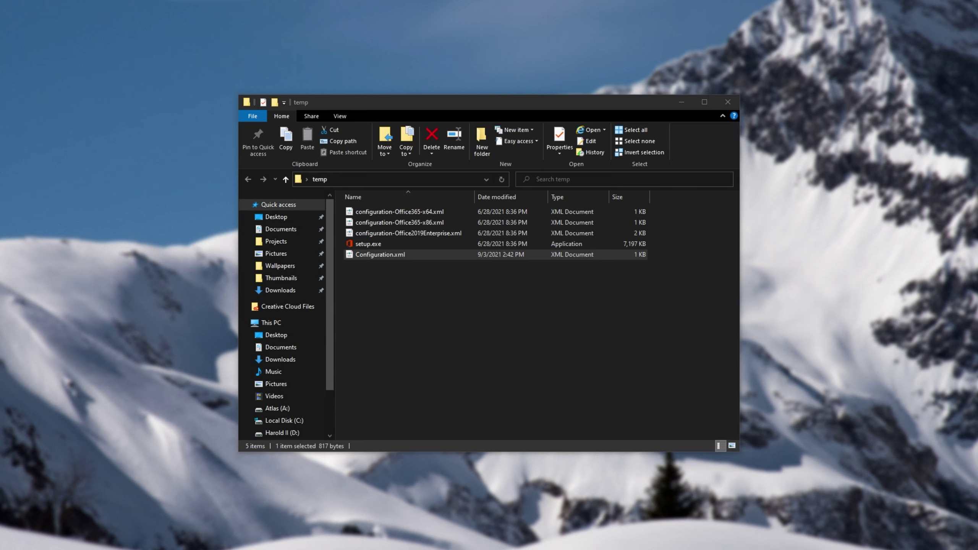
Find the O365ProPlusRetail product ID in the Docs table's Office 365 Enterprise E3 row.
drag(115, 194, 341, 194)
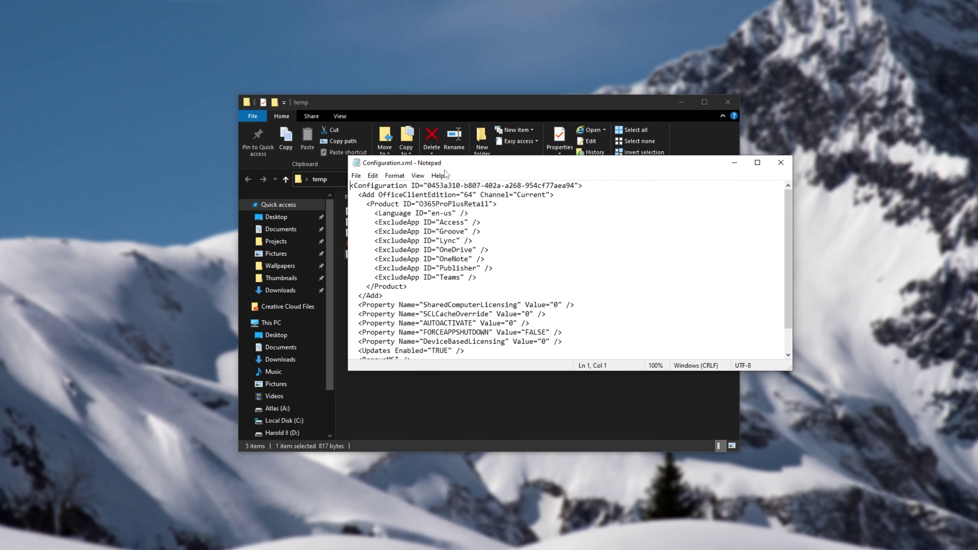
drag(444, 166, 370, 176)
drag(407, 214, 337, 214)
key(alt+Tab)
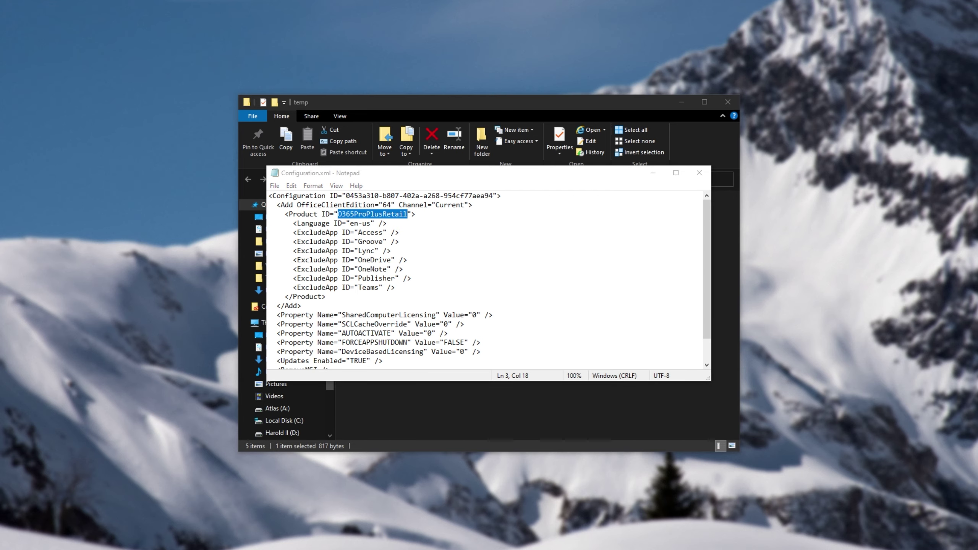
key(alt+Tab)
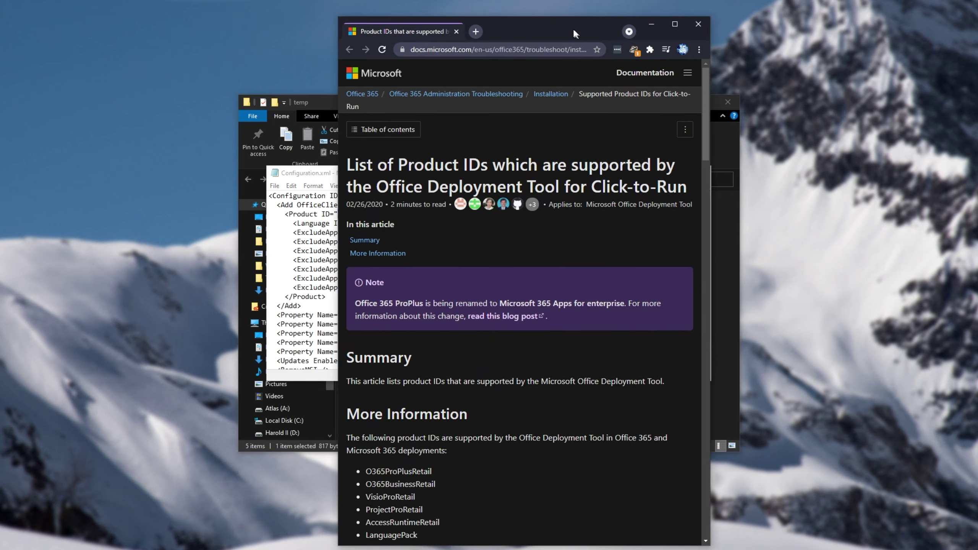
scroll(574, 173, down, 2)
scroll(574, 174, down, 6)
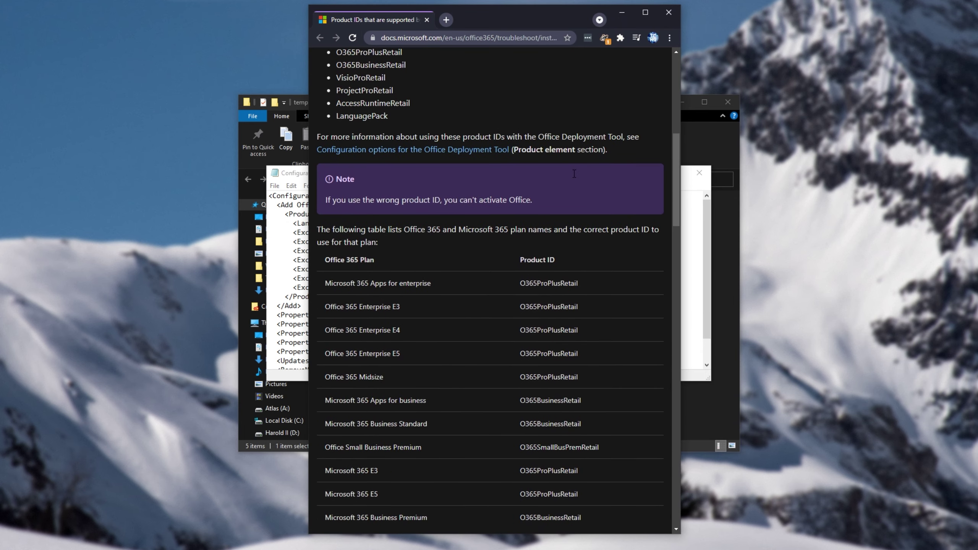
drag(330, 215, 609, 475)
click(609, 472)
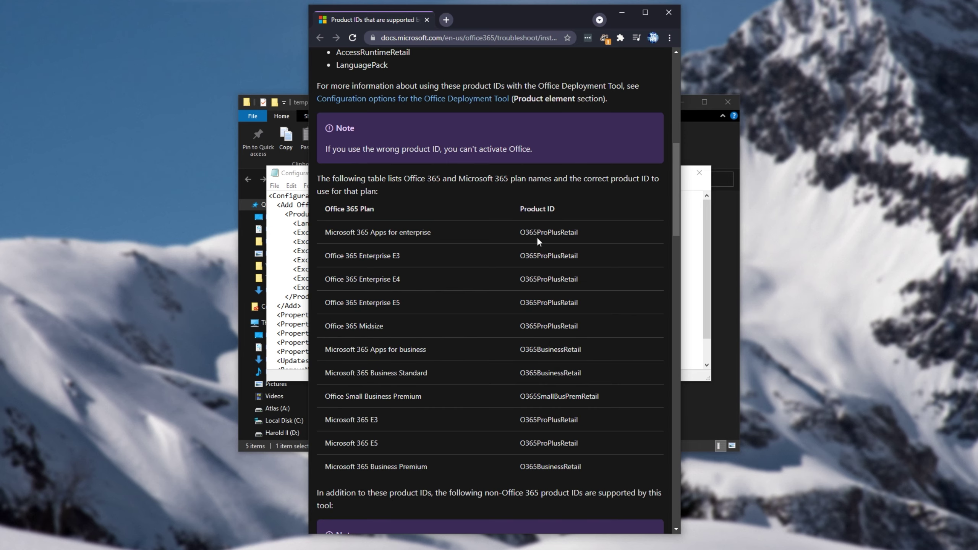
double_click(547, 255)
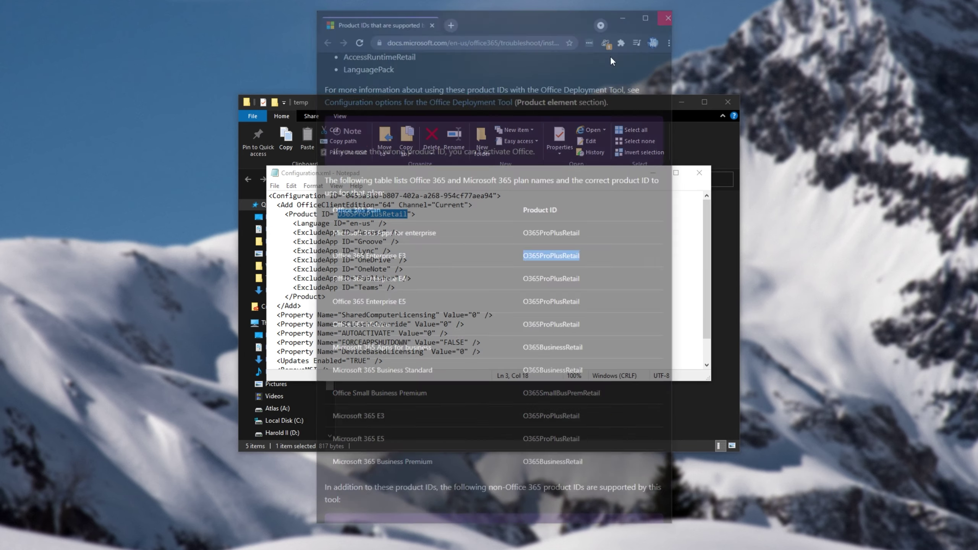
Review the product ID, en-us language, excluded apps and Display lines in Notepad.
click(621, 12)
click(401, 215)
drag(407, 215, 339, 215)
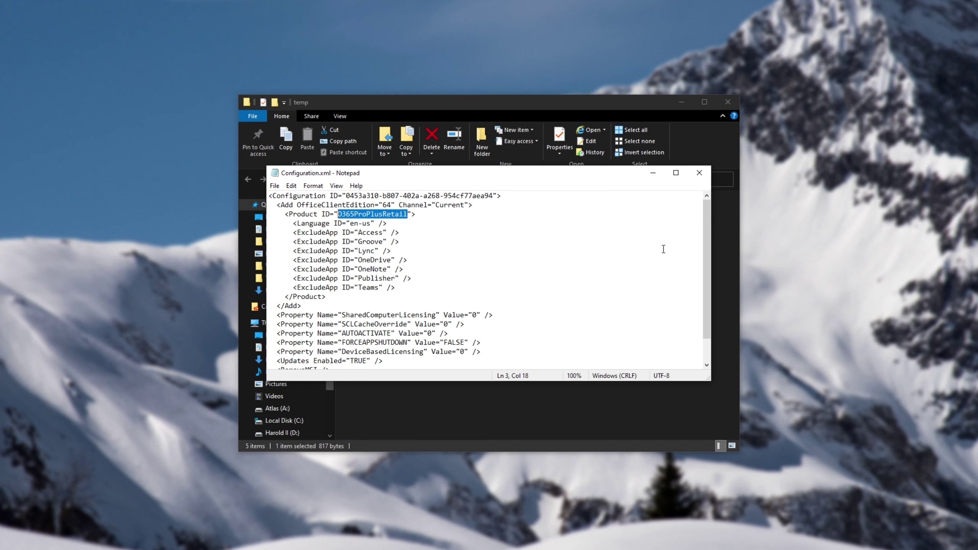
drag(429, 284, 432, 214)
scroll(482, 325, down, 1)
drag(482, 325, 481, 260)
click(449, 352)
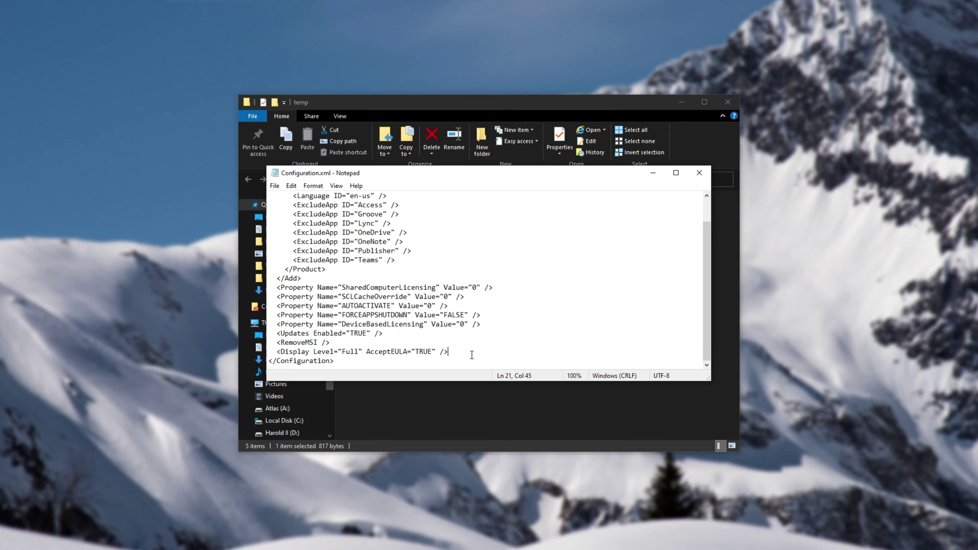
scroll(470, 355, up, 1)
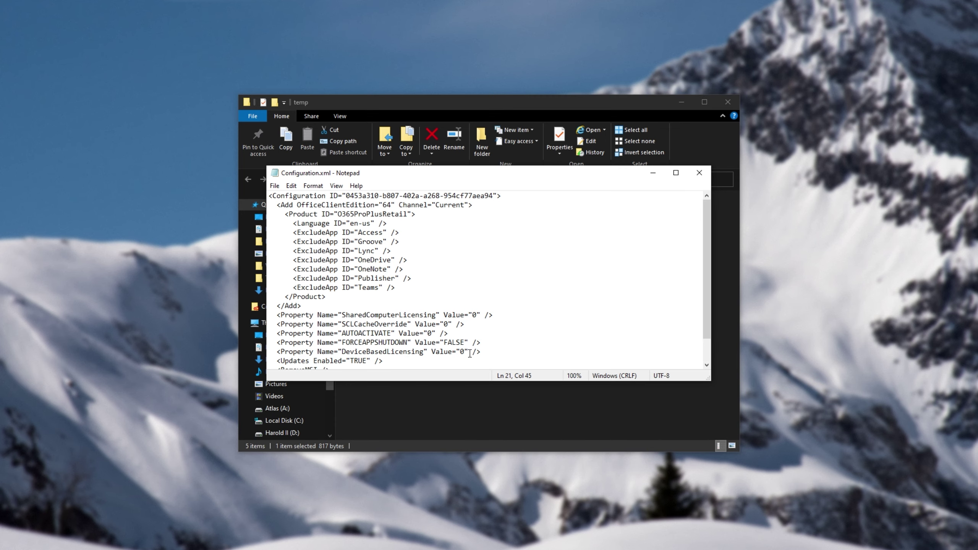
Close Notepad and open a Command Prompt in the temp folder via cmd.
click(699, 175)
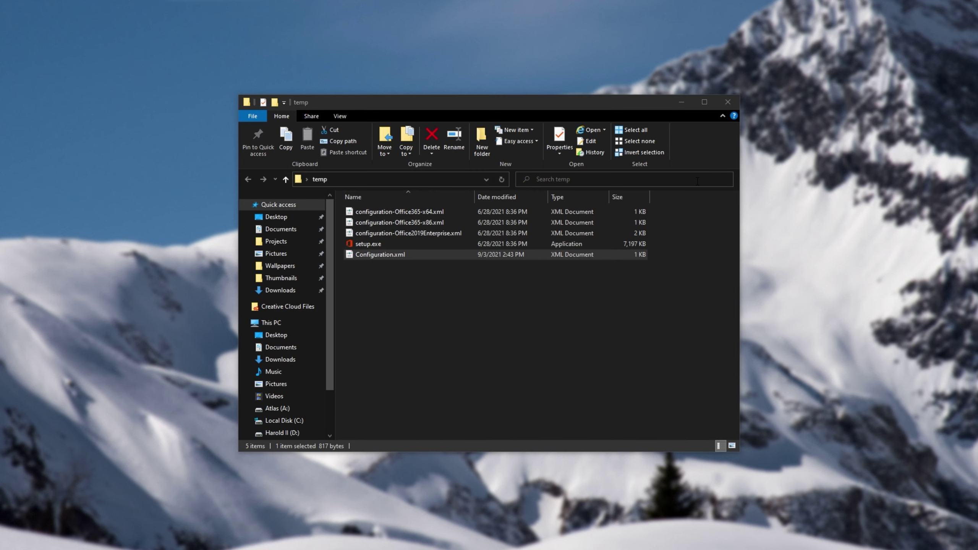
click(392, 179)
text(c)
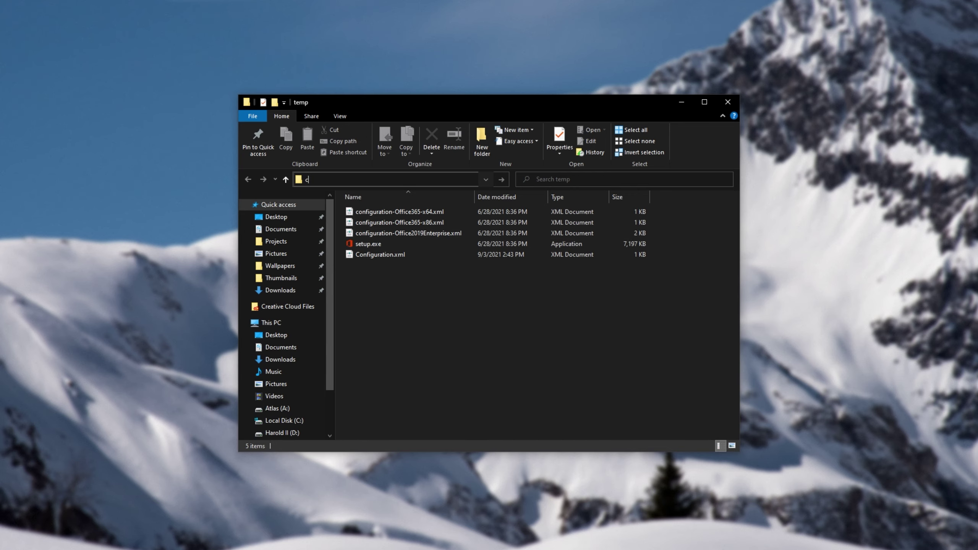
text(md)
key(Return)
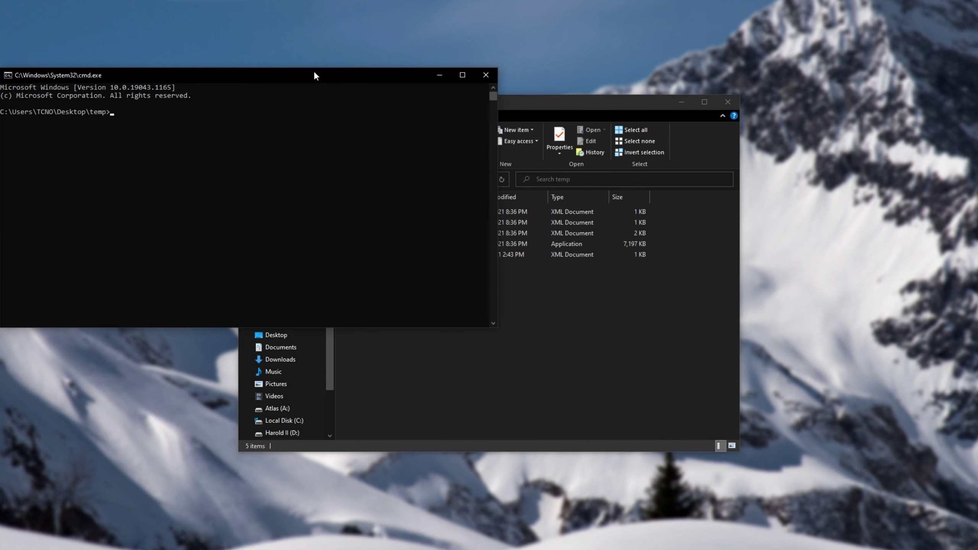
Enter setup.exe /configure followed by the copied Configuration.xml file name.
drag(315, 75, 554, 150)
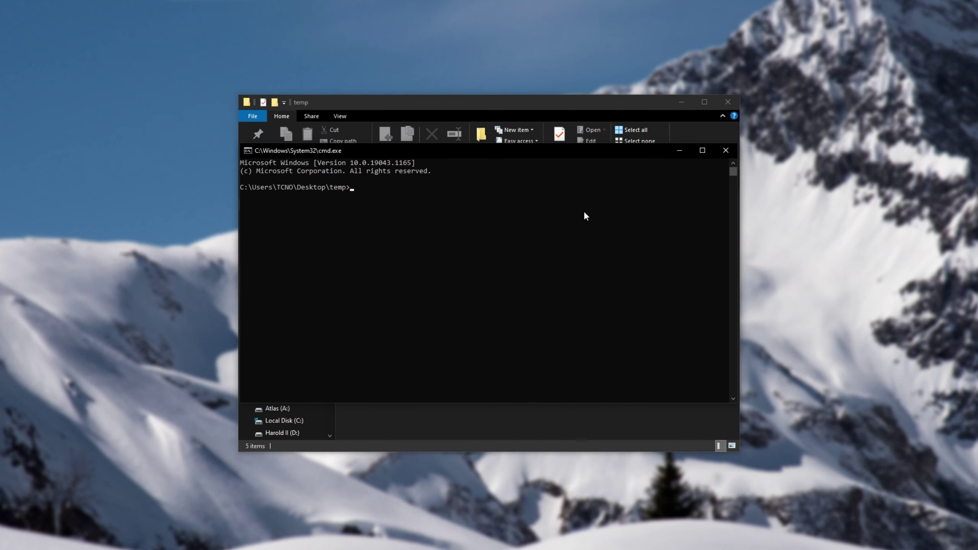
text(setup.exe /configure)
click(442, 100)
click(418, 256)
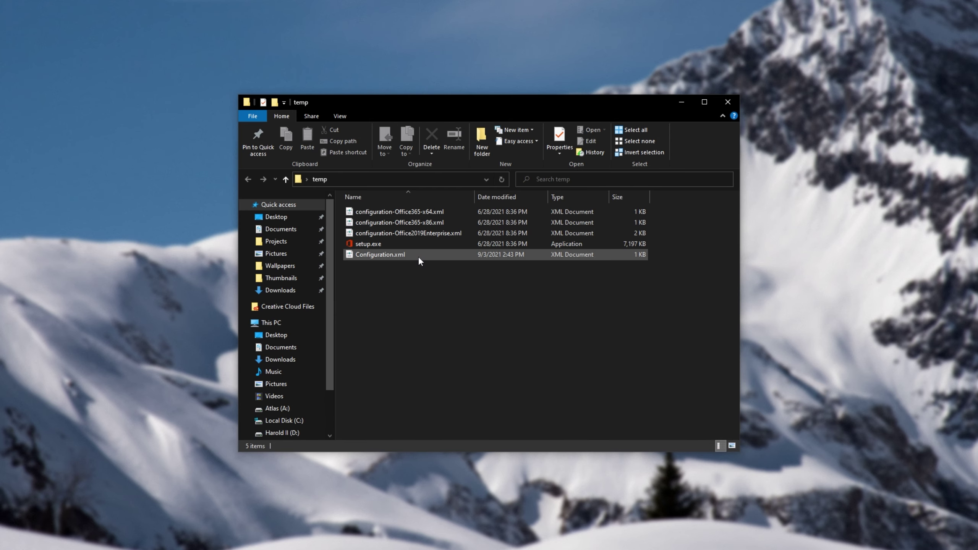
click(375, 256)
click(426, 283)
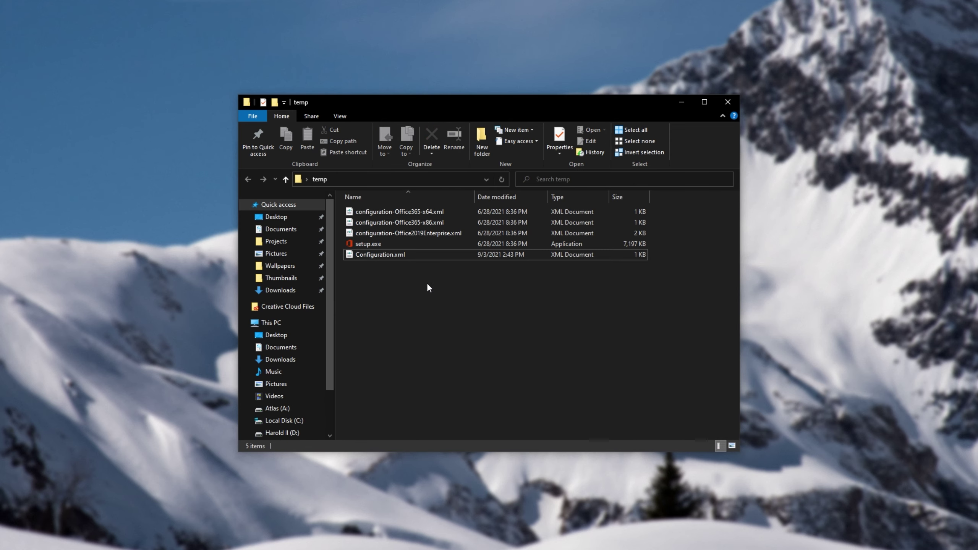
key(alt+Tab)
text(Configuration.xml)
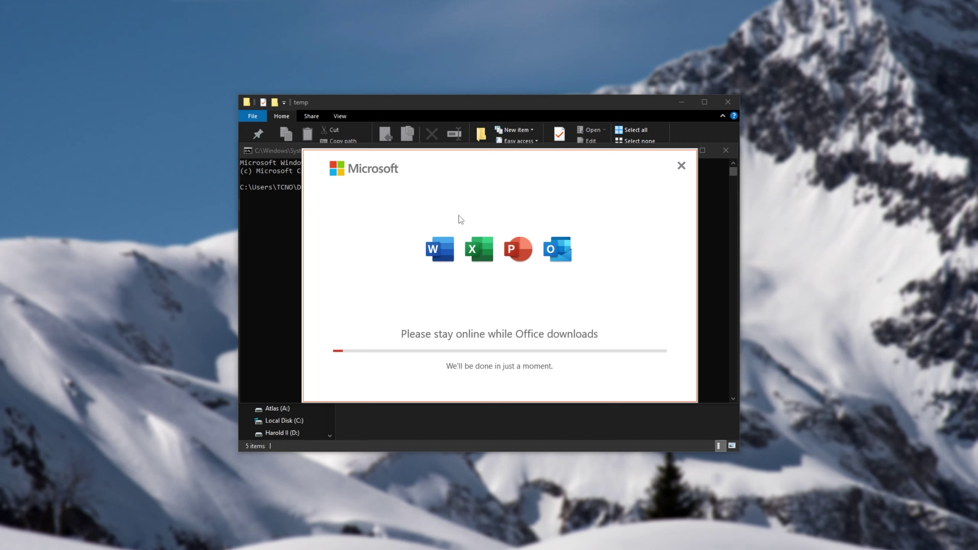
Close the command prompt window while the Office installer keeps downloading.
click(287, 155)
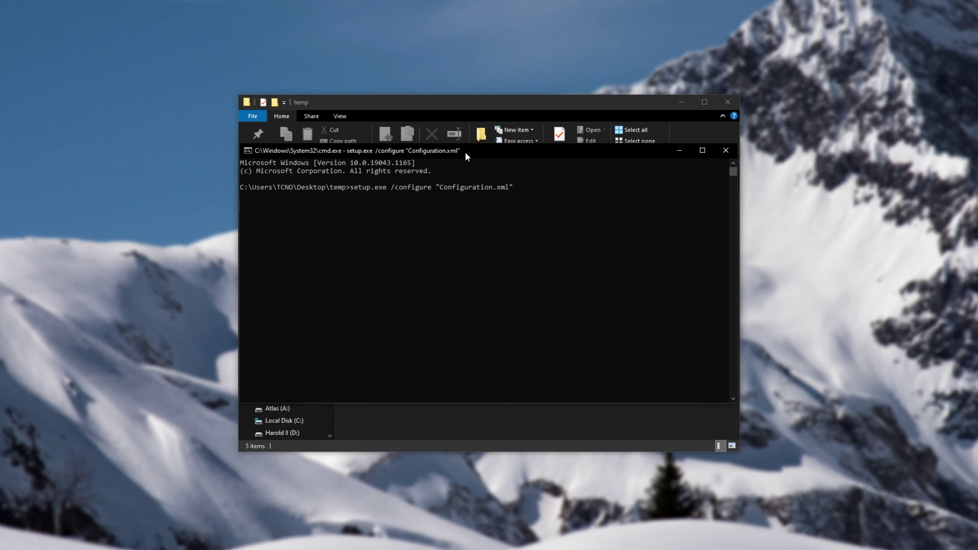
click(722, 151)
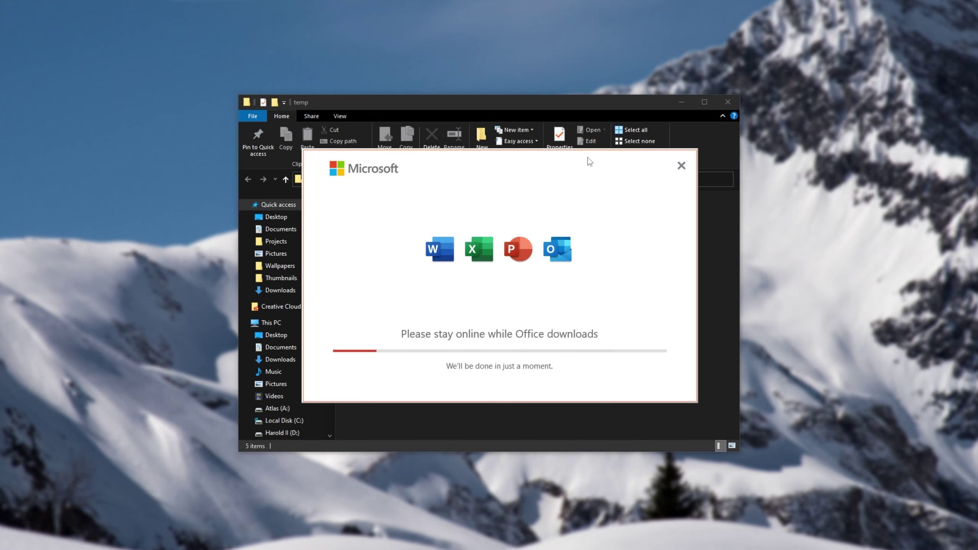